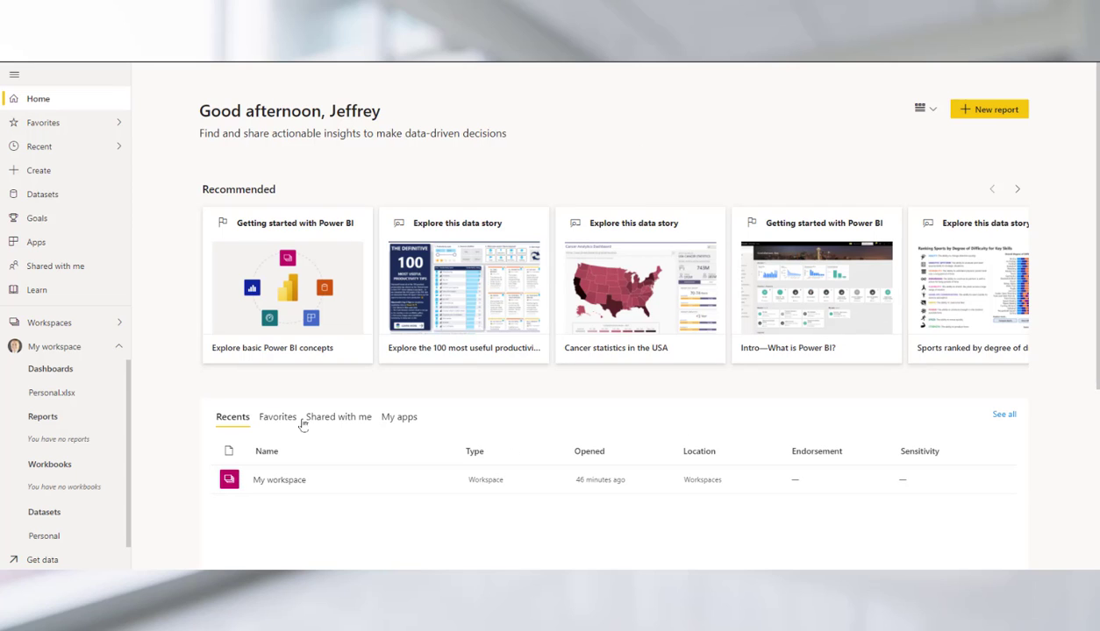
Step: Browse the dataset list, viewing your own datasets and all datasets, and return to the home page
left_click(43, 194)
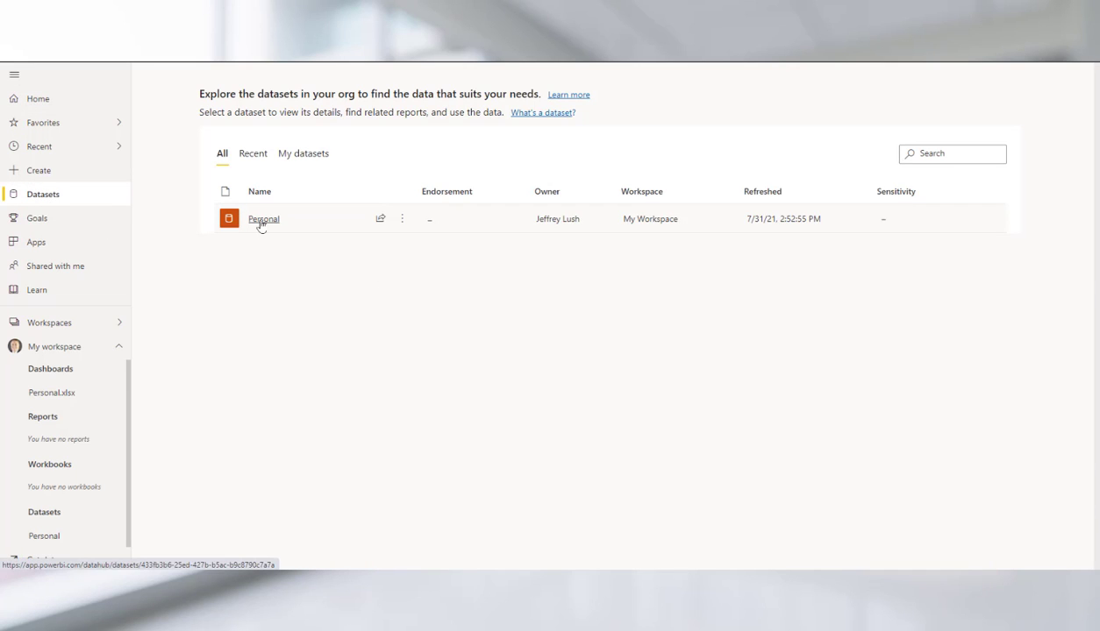
left_click(300, 156)
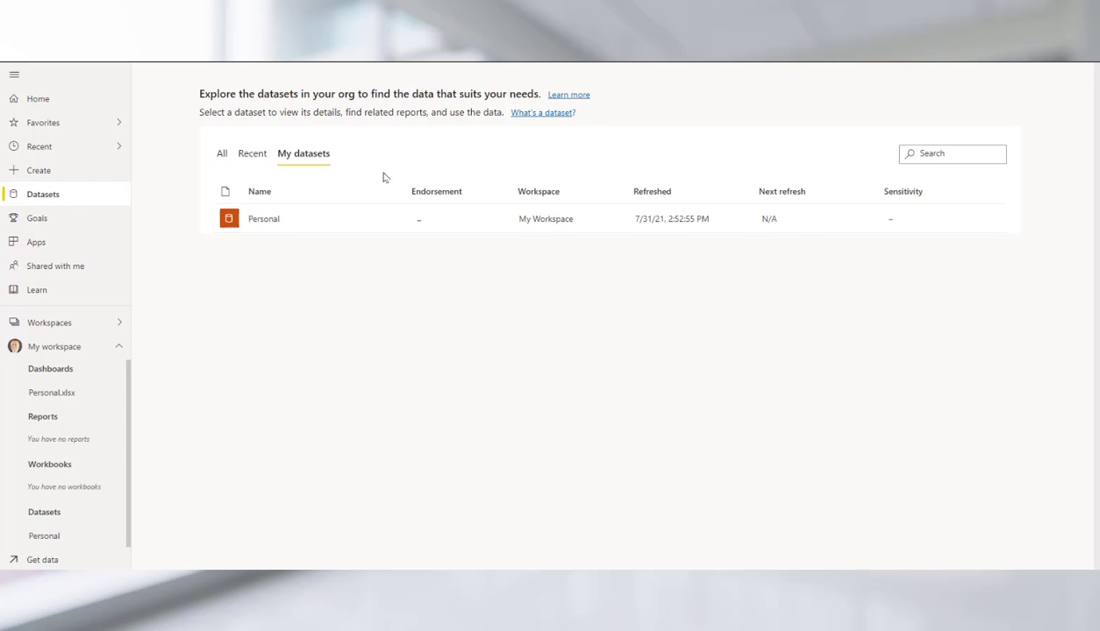
left_click(222, 155)
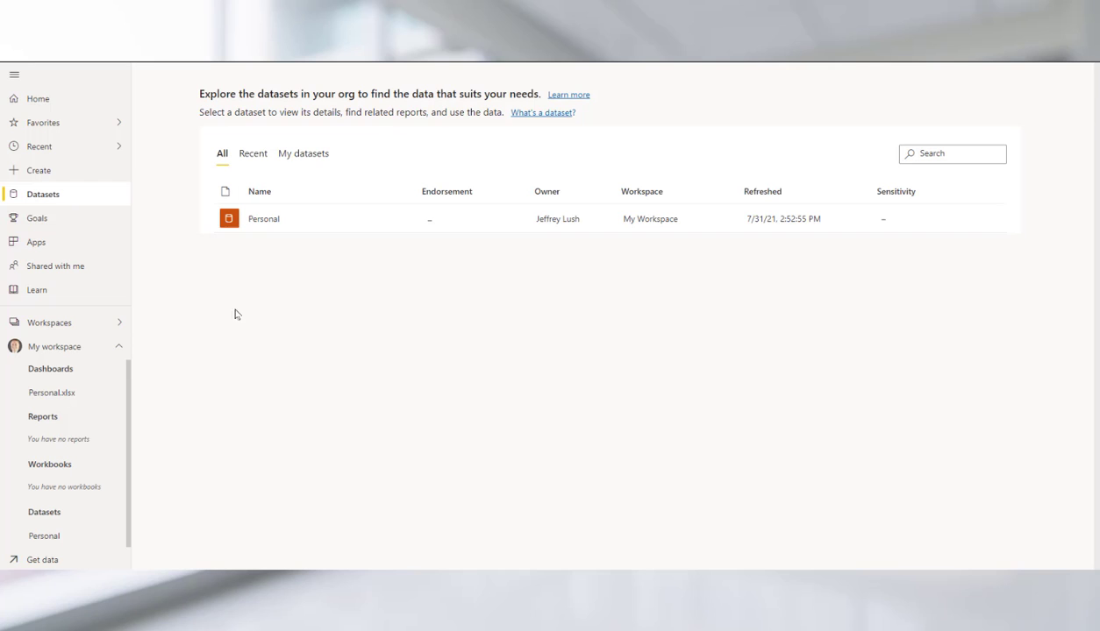
left_click(41, 99)
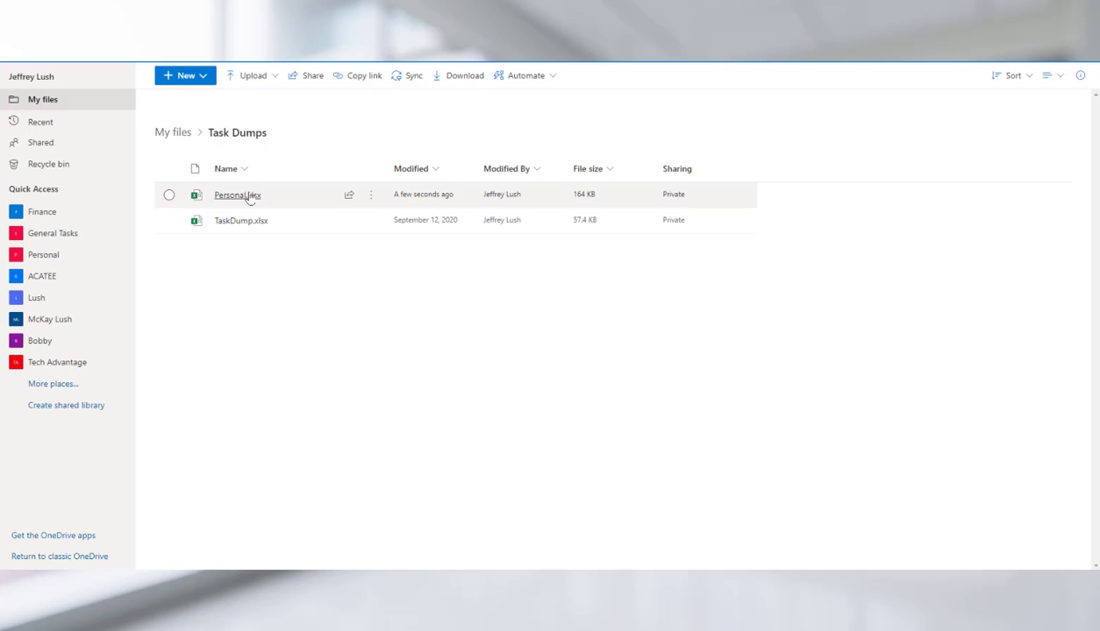
mouse_move(240, 200)
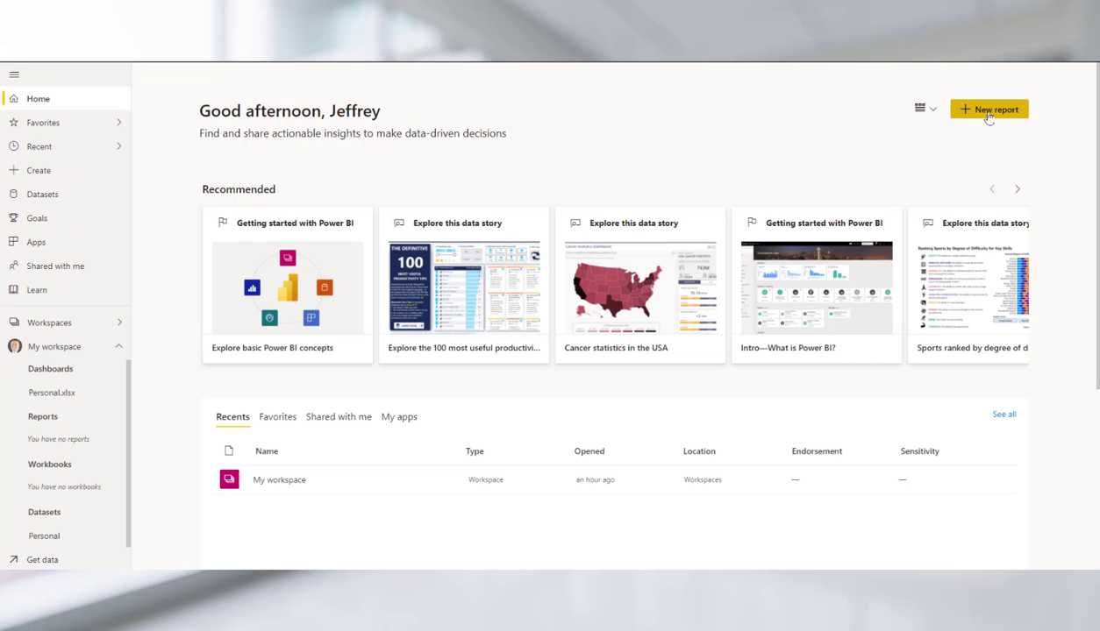
Step: Open the page for creating a new report from added data
left_click(987, 114)
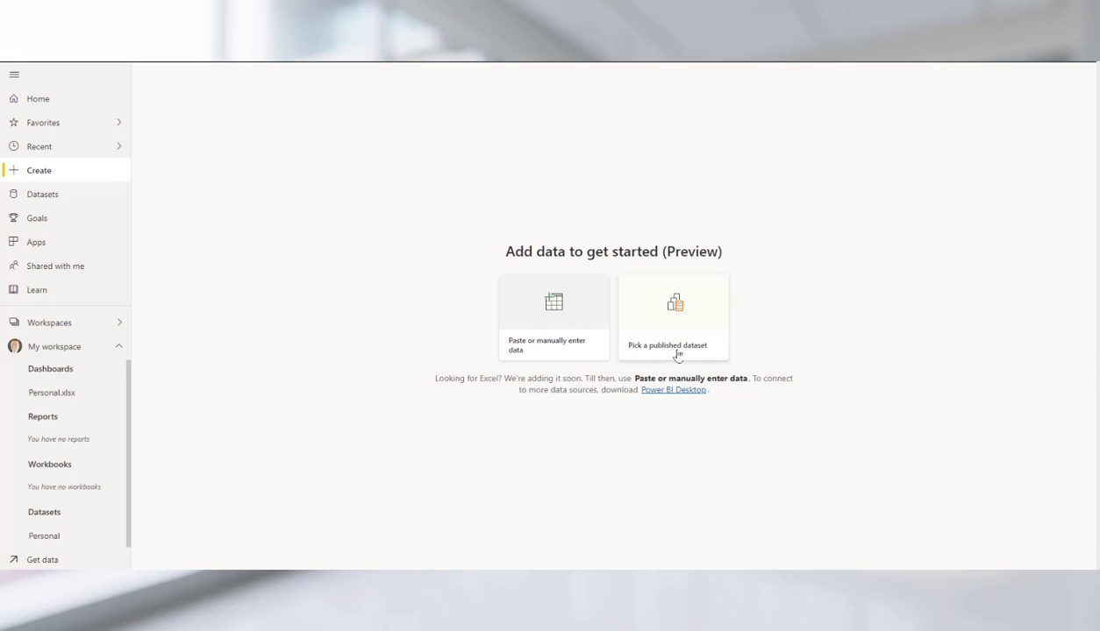
left_click(38, 100)
left_click(973, 109)
left_click(53, 98)
left_click(39, 172)
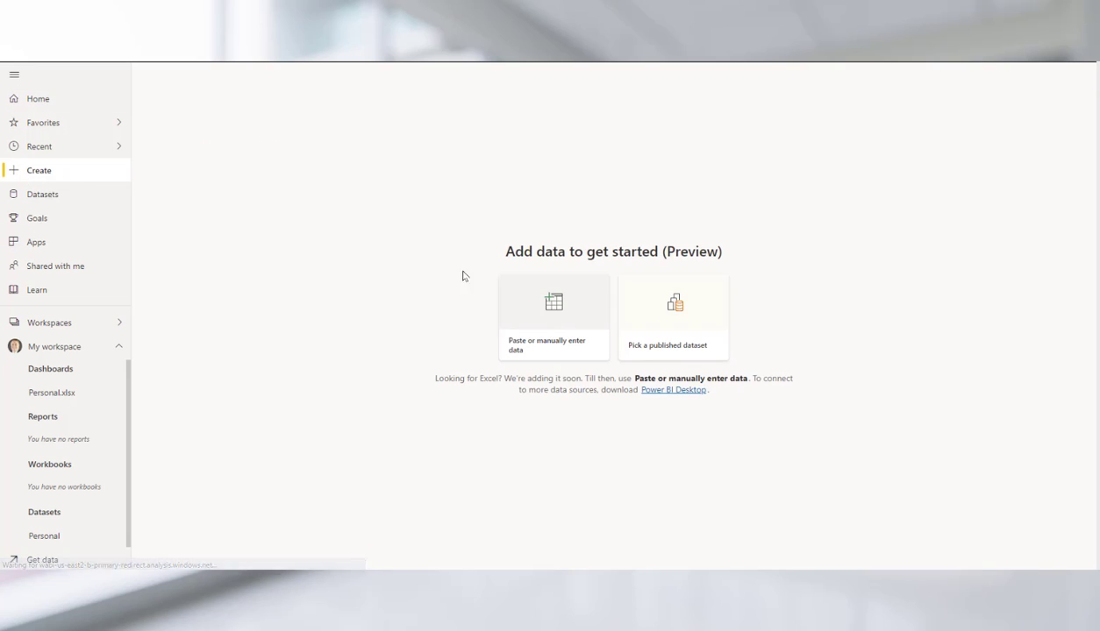
left_click(667, 343)
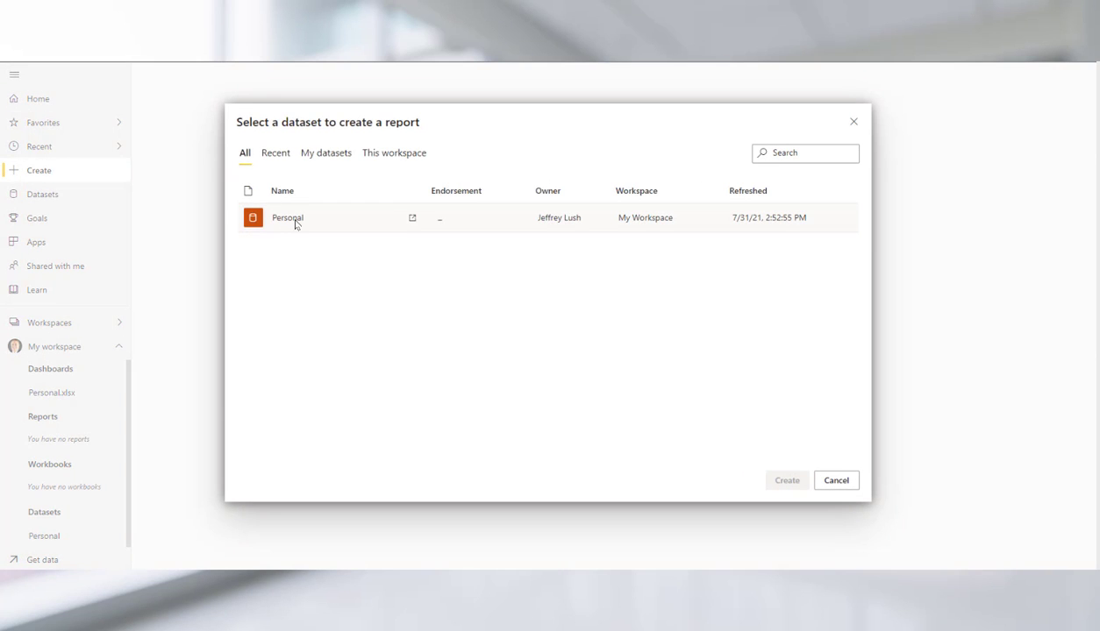
left_click(854, 122)
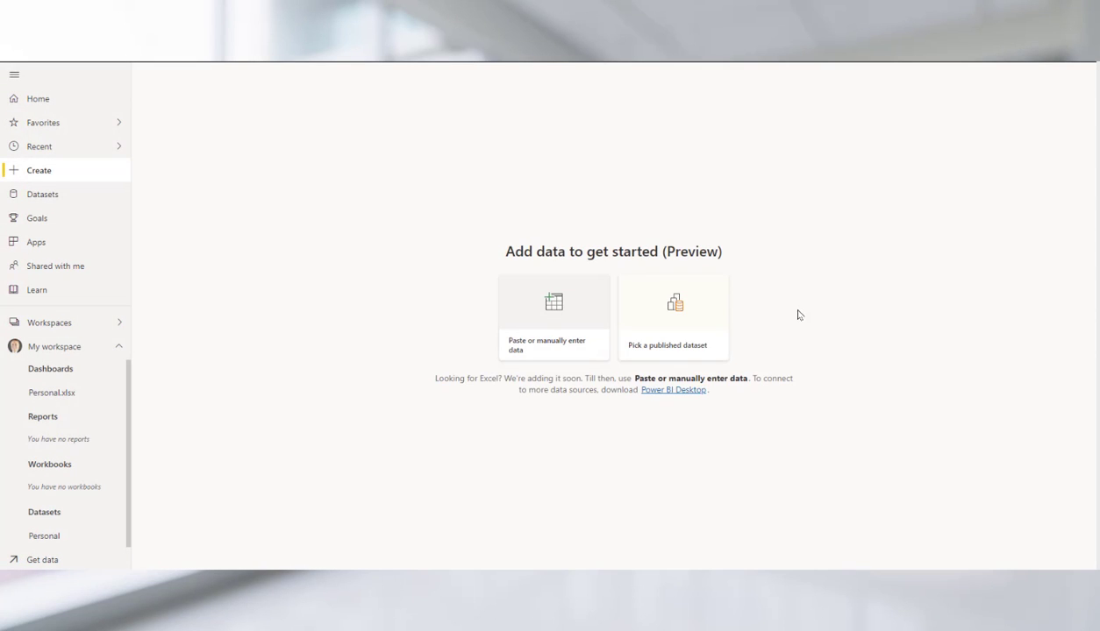
left_click(683, 351)
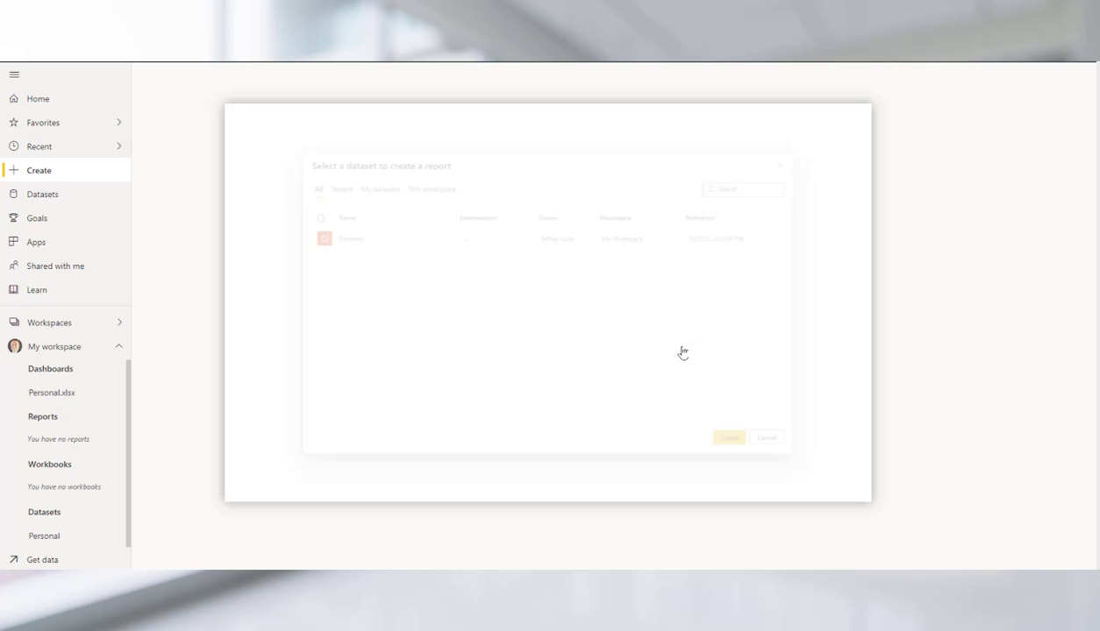
left_click(853, 123)
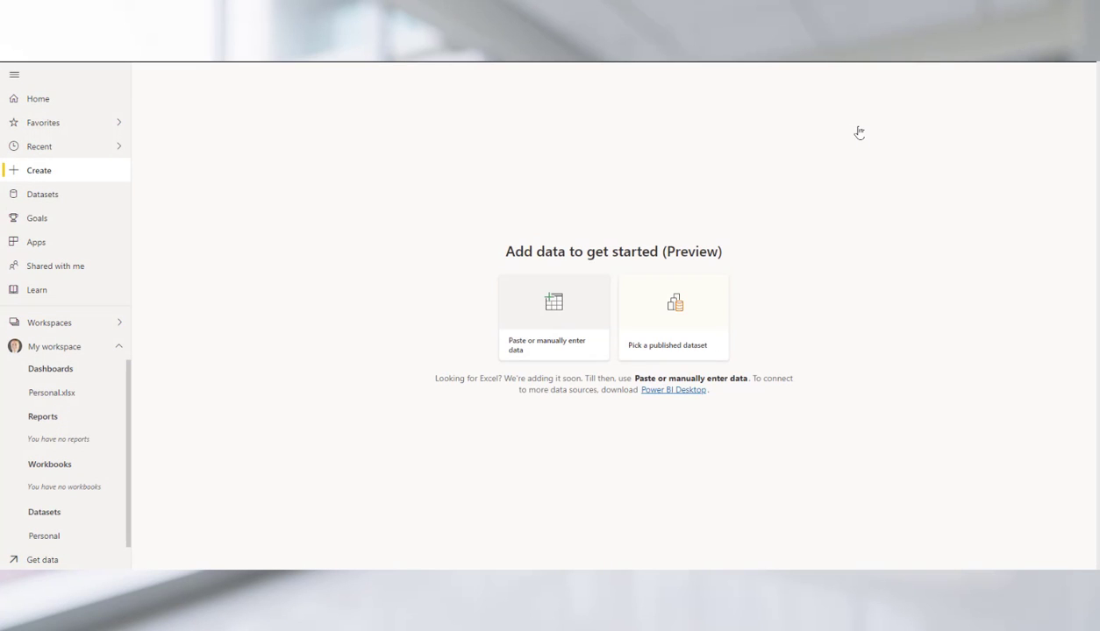
left_click(551, 340)
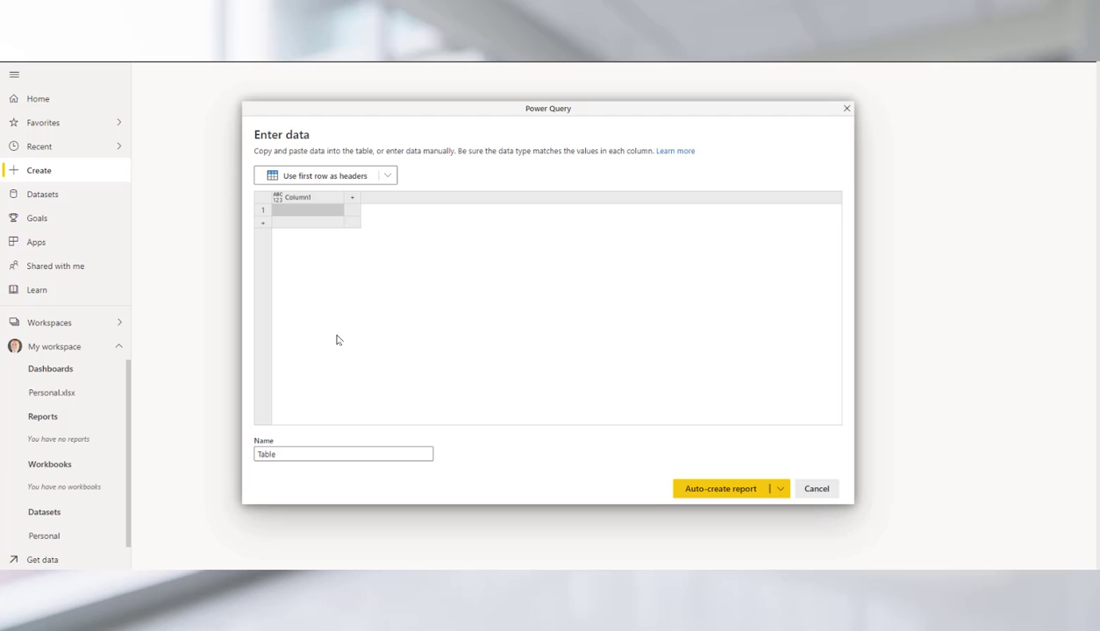
left_click(847, 110)
left_click(547, 311)
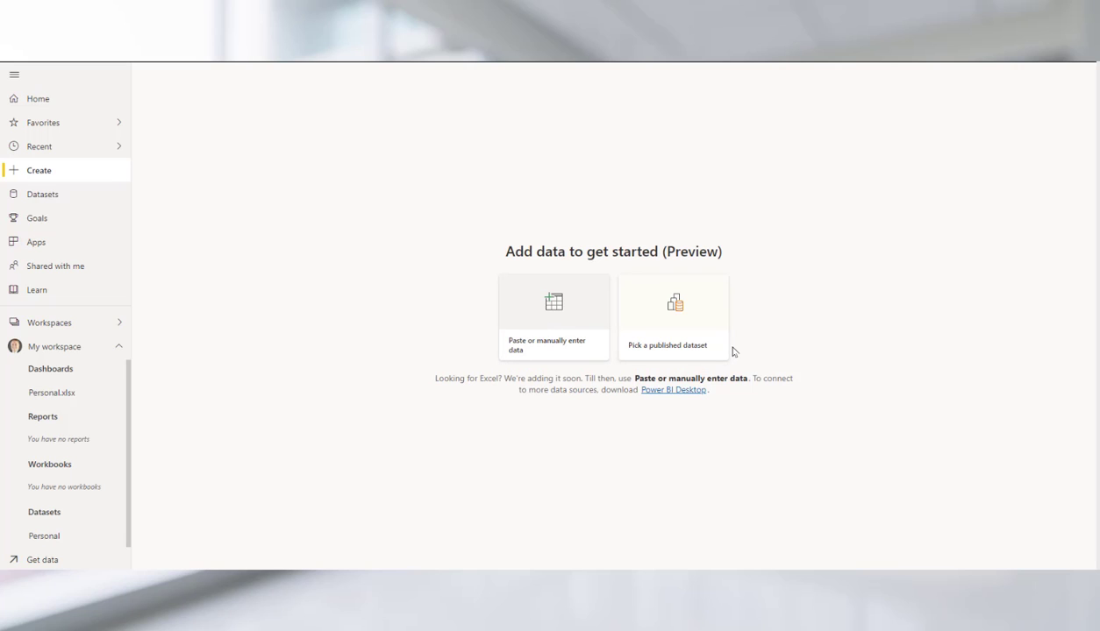
Step: Create a blank report from the published Personal dataset and collapse the navigation pane
left_click(682, 351)
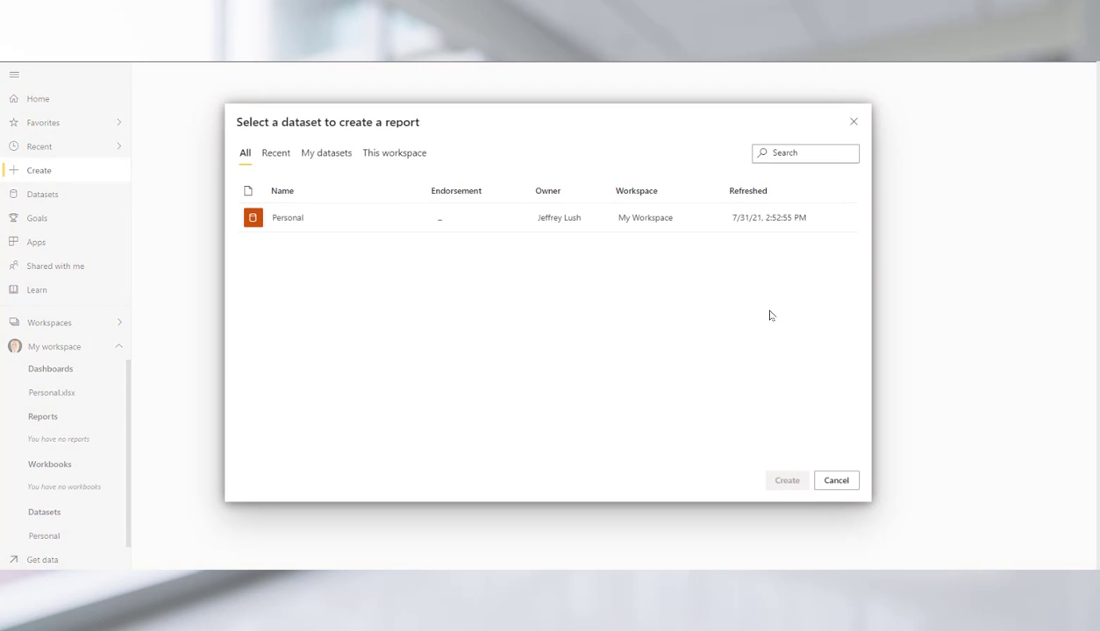
left_click(284, 226)
left_click(775, 480)
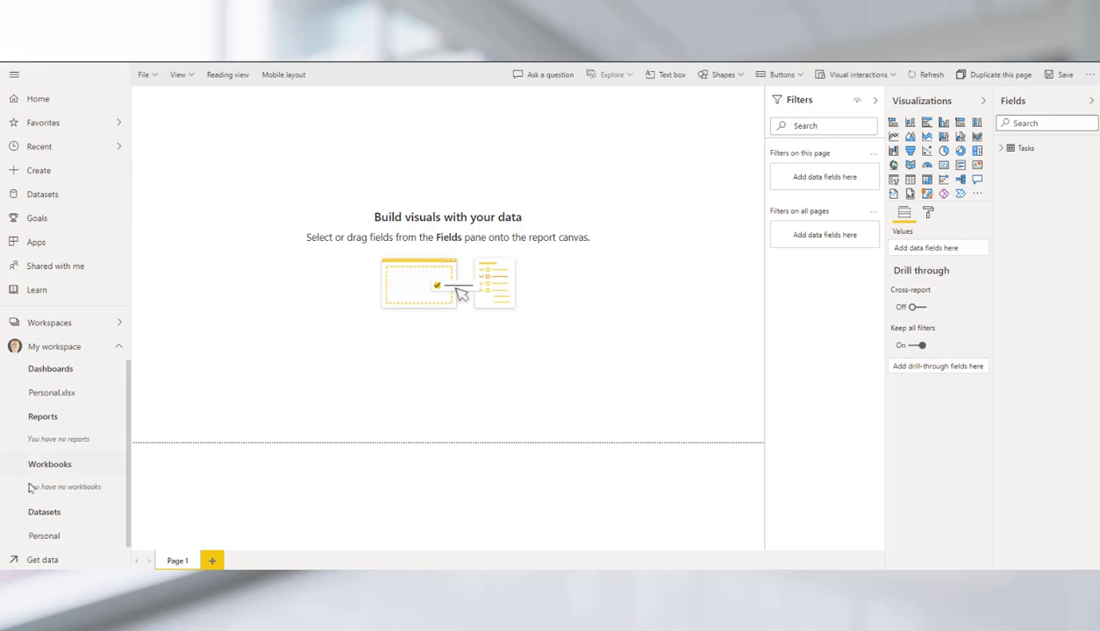
left_click(14, 77)
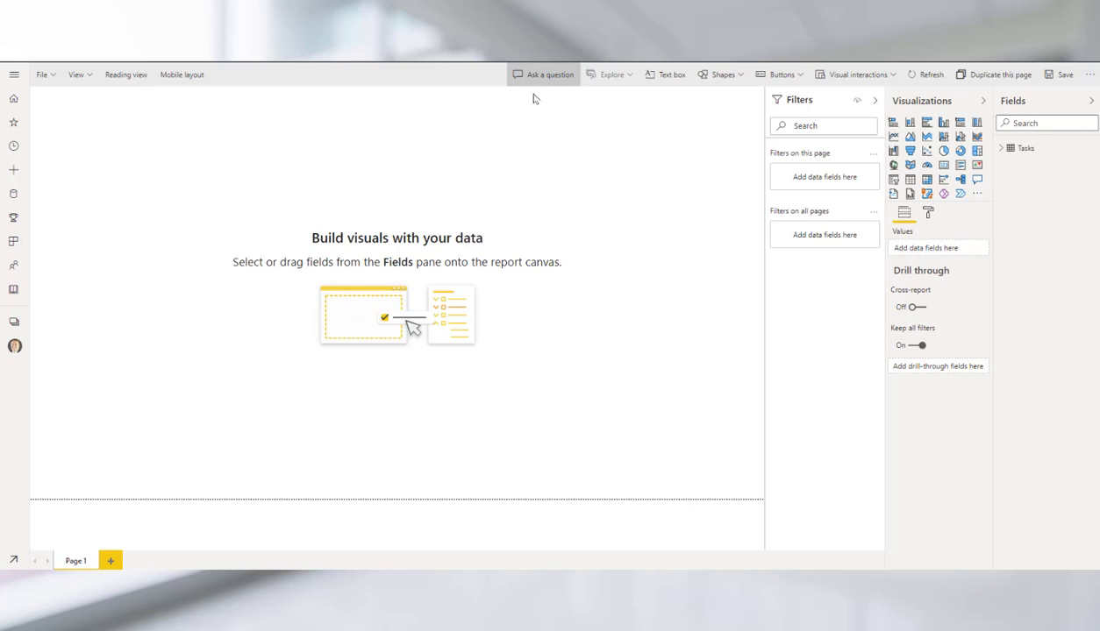
Step: Add a Q&A visual to the blank report canvas, enlarge it and show all suggested questions
double_click(343, 149)
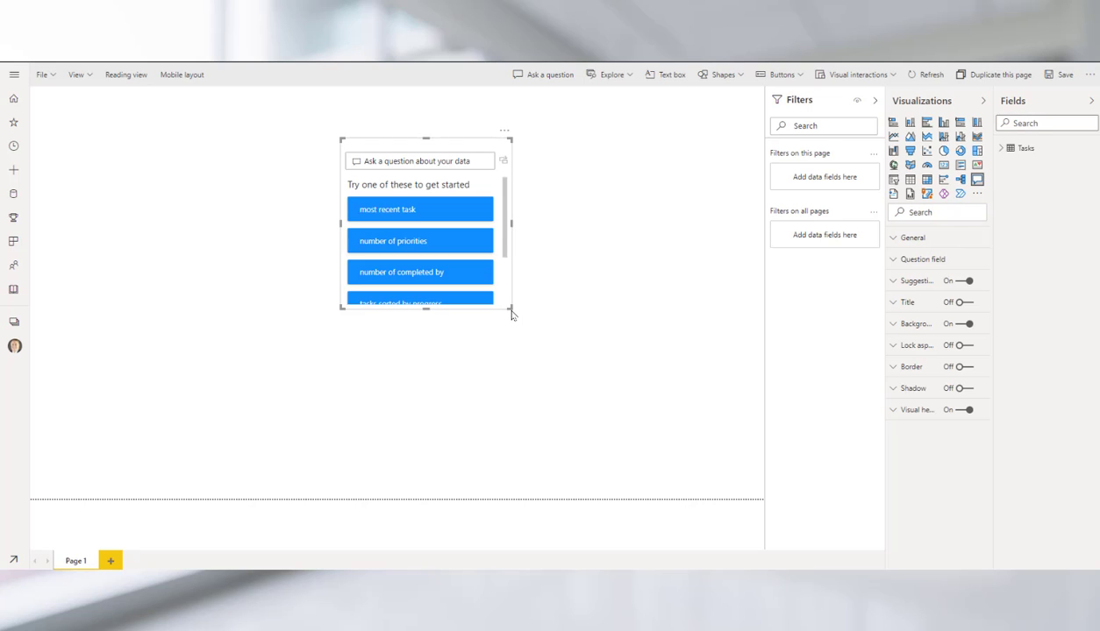
left_click_drag(509, 306, 605, 419)
left_click(561, 243)
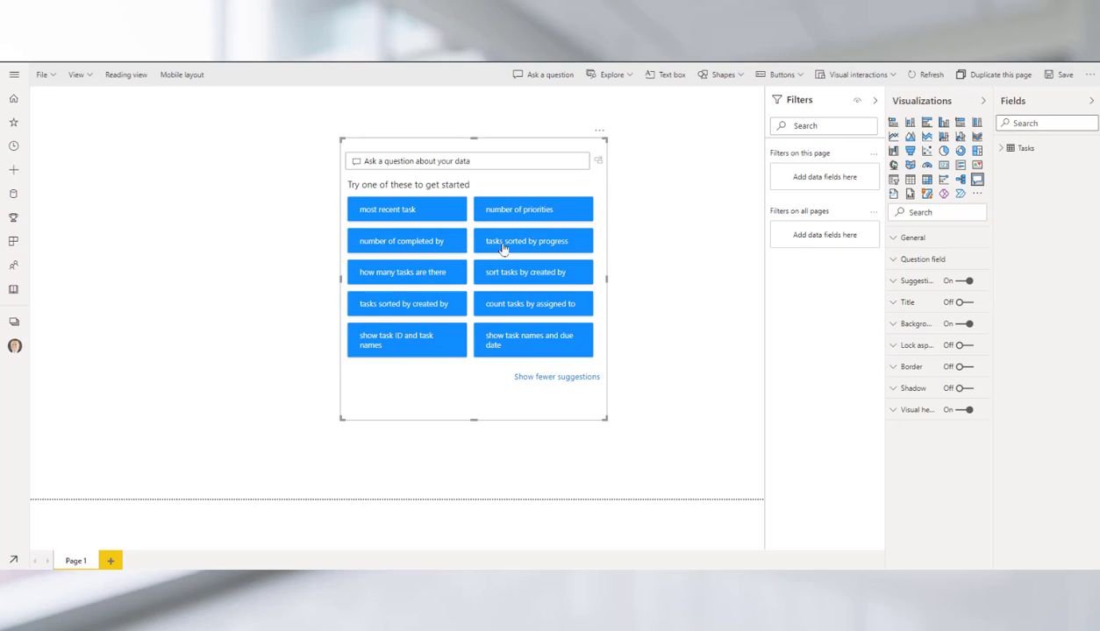
Step: Ask "how many tasks are there", convert the answer into a standard card visual and shrink the card
left_click(403, 277)
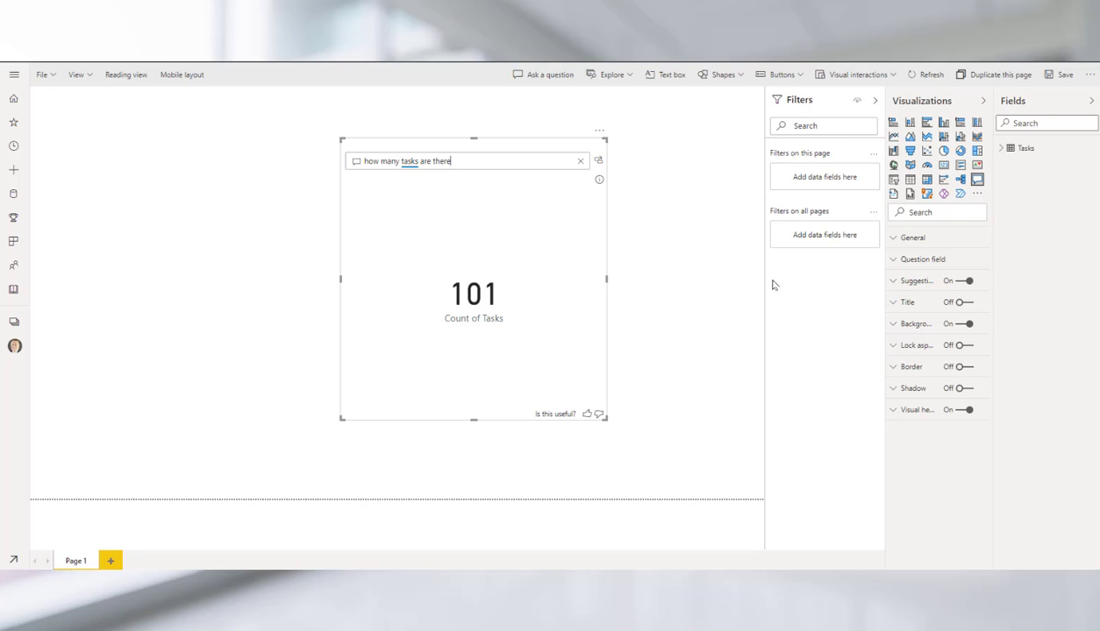
mouse_move(464, 304)
left_click(597, 163)
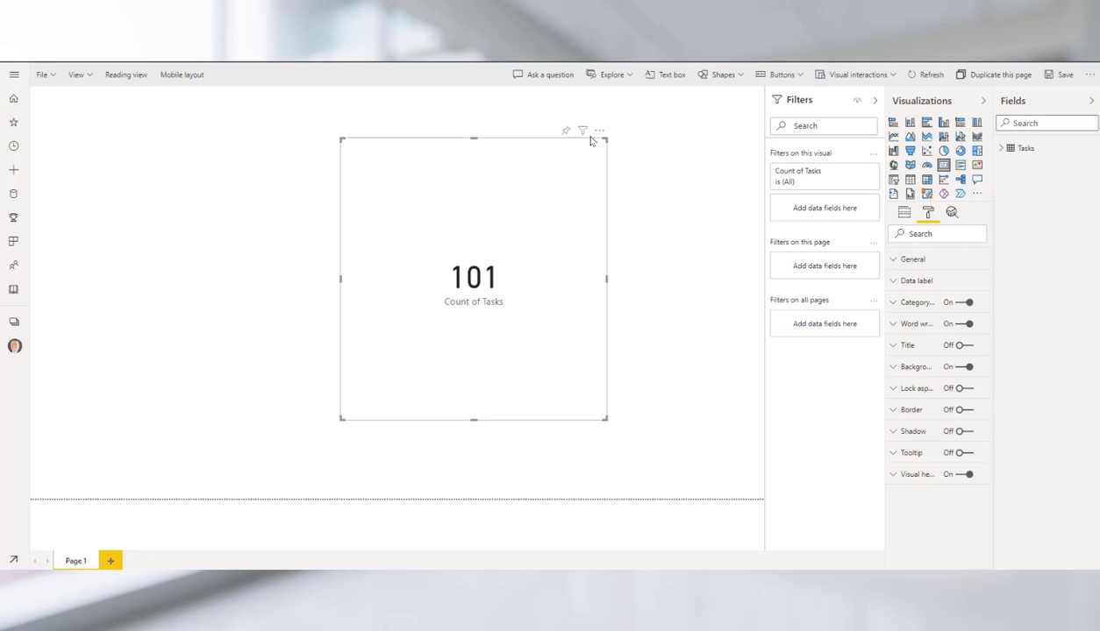
left_click_drag(604, 140, 459, 314)
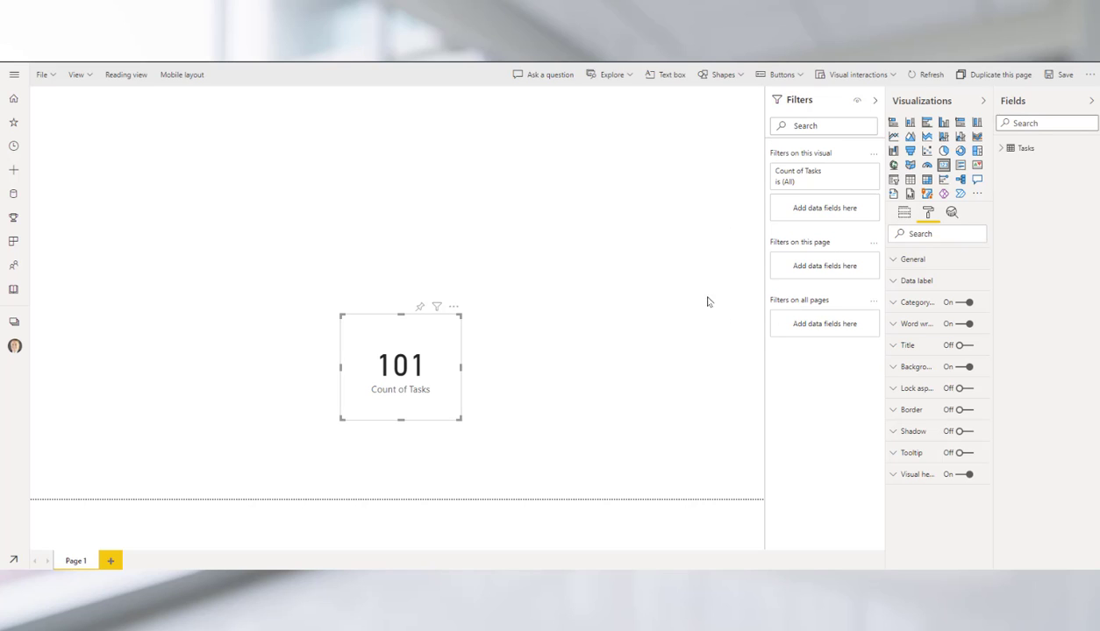
Step: Show the task count card's field settings and expand the Tasks table to list its fields
left_click(903, 214)
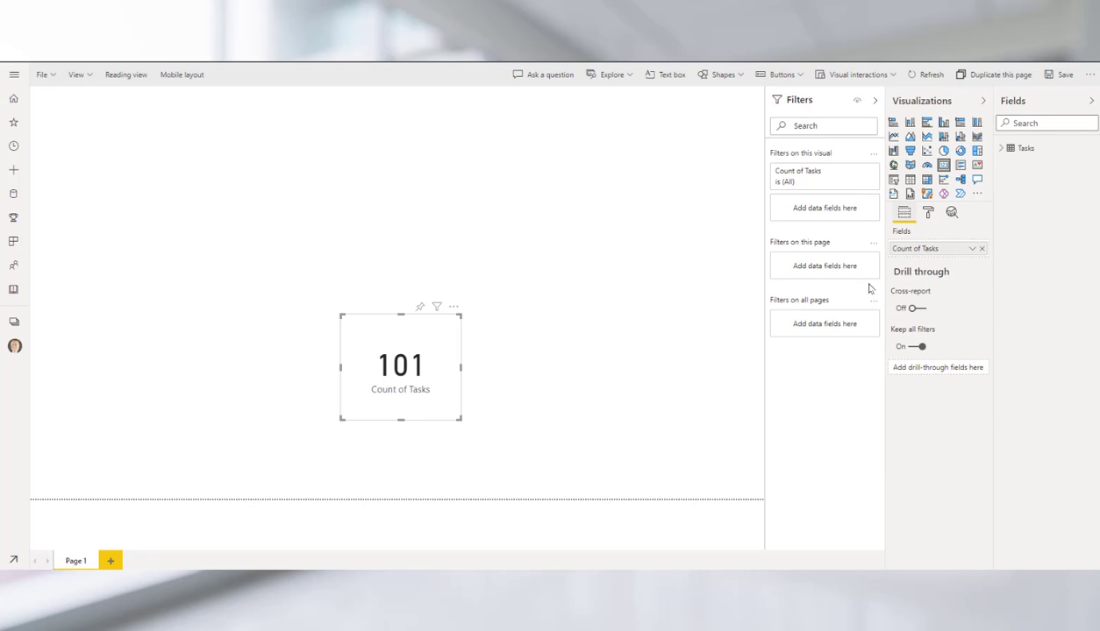
left_click(1000, 151)
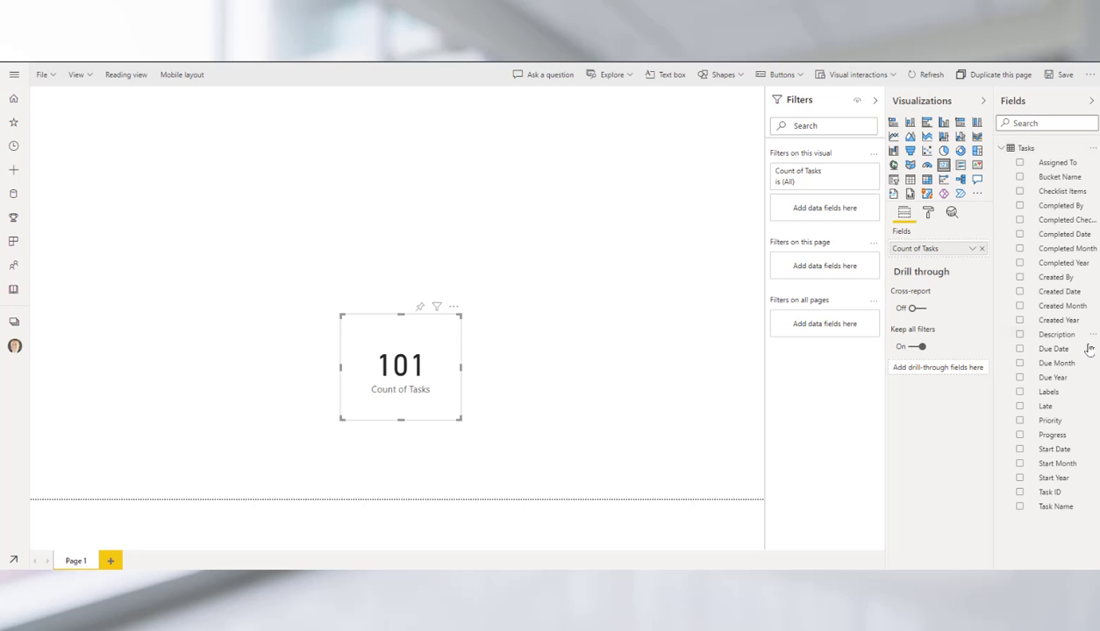
left_click(1092, 101)
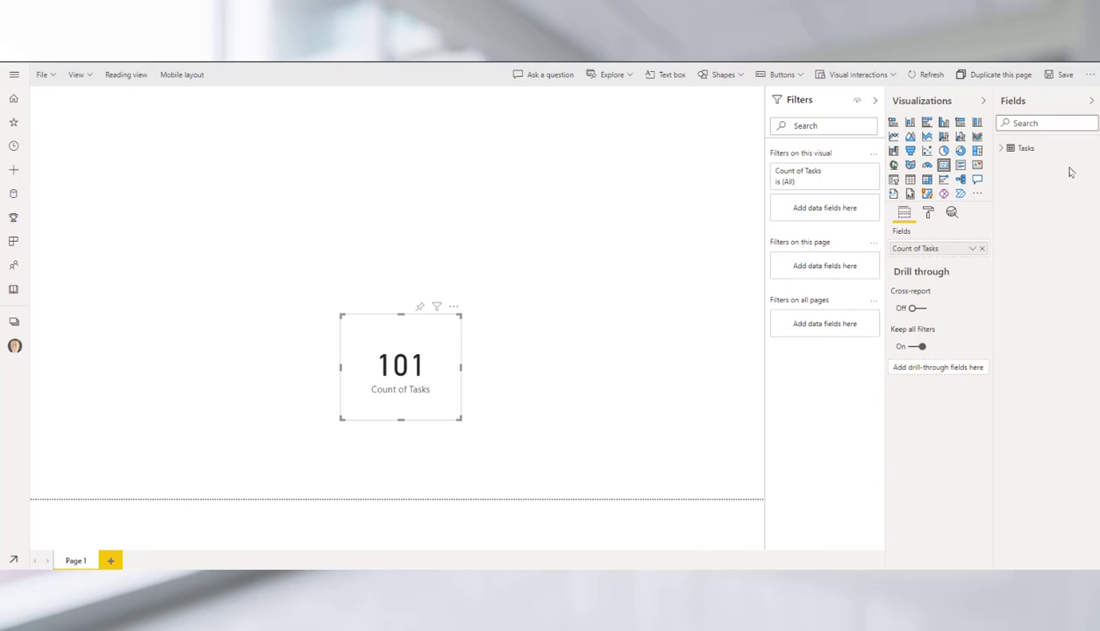
left_click(1071, 109)
left_click(1001, 149)
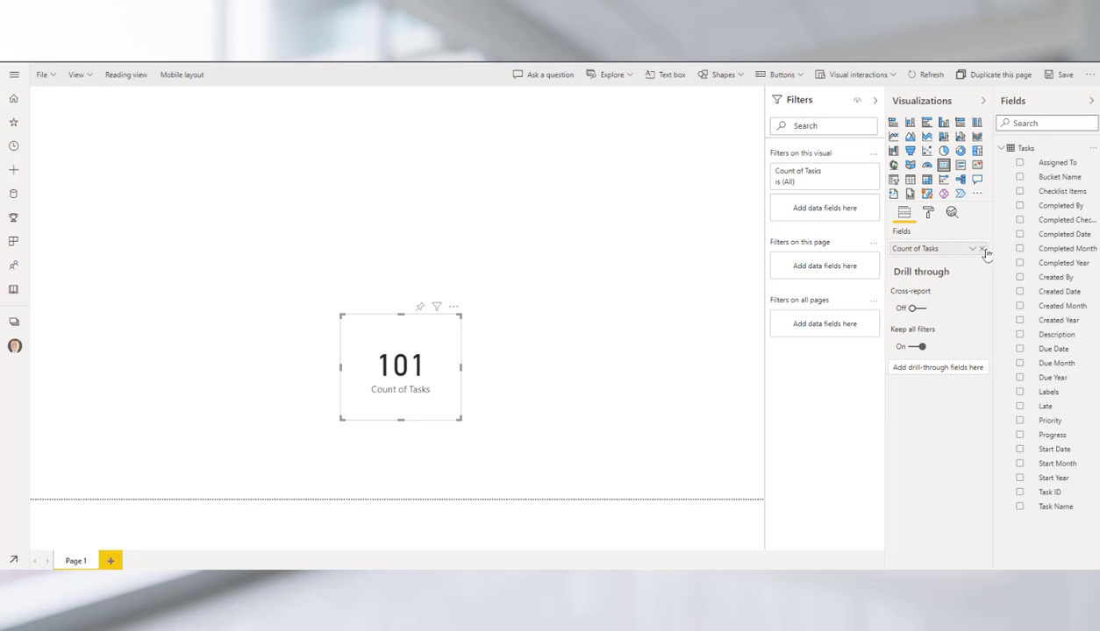
Step: Try the task count as bar, pie, donut, gauge and waterfall charts, and switch it back to a card
left_click(927, 123)
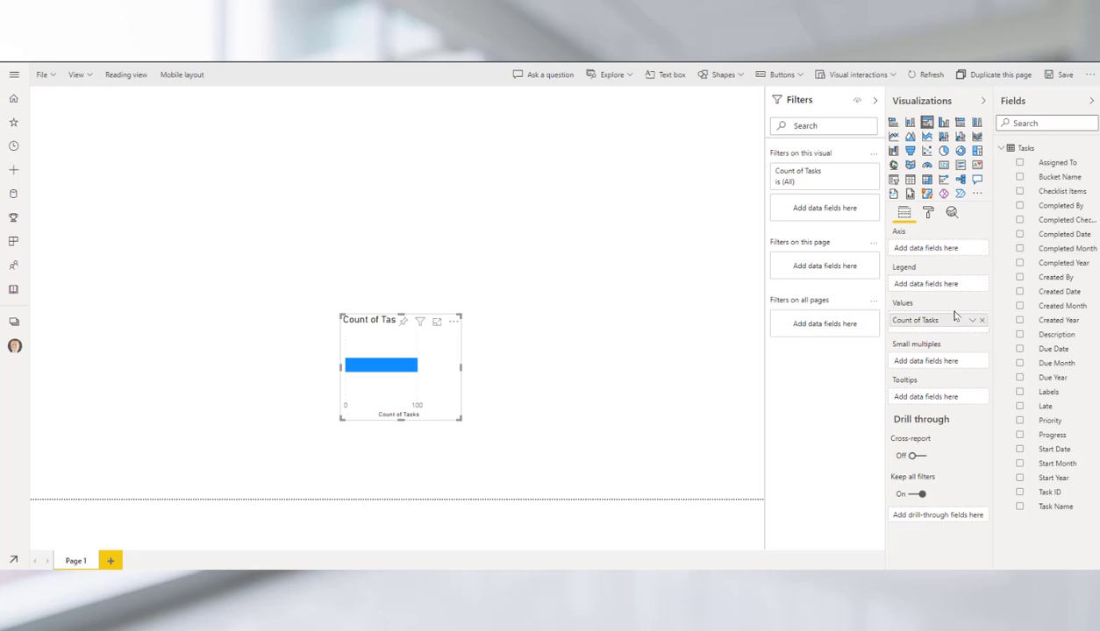
left_click(943, 151)
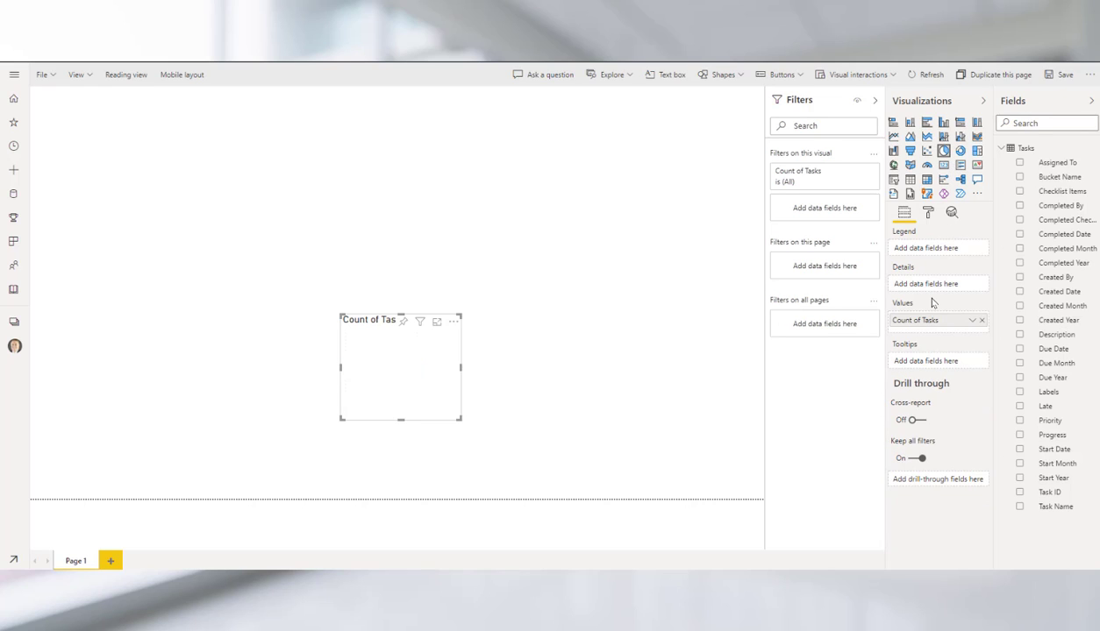
left_click(960, 151)
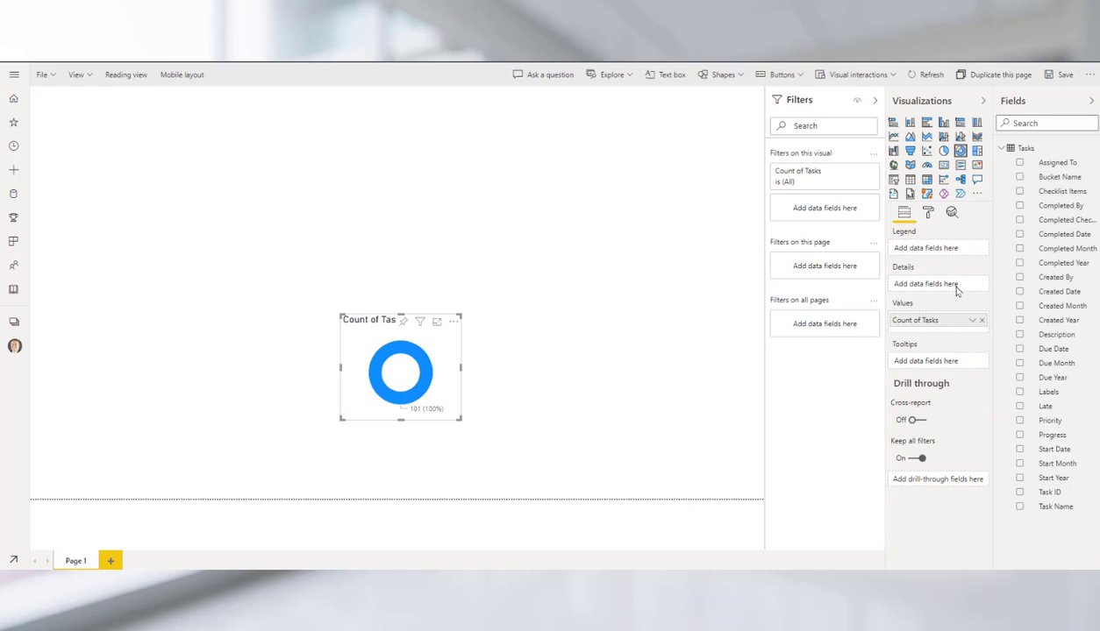
left_click(926, 165)
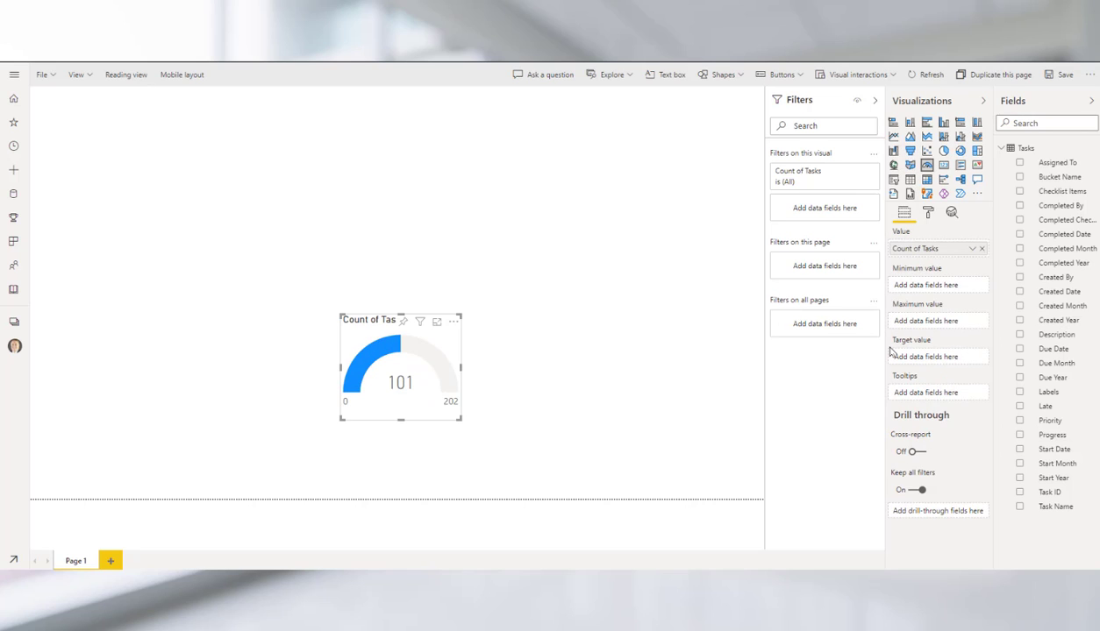
left_click(944, 166)
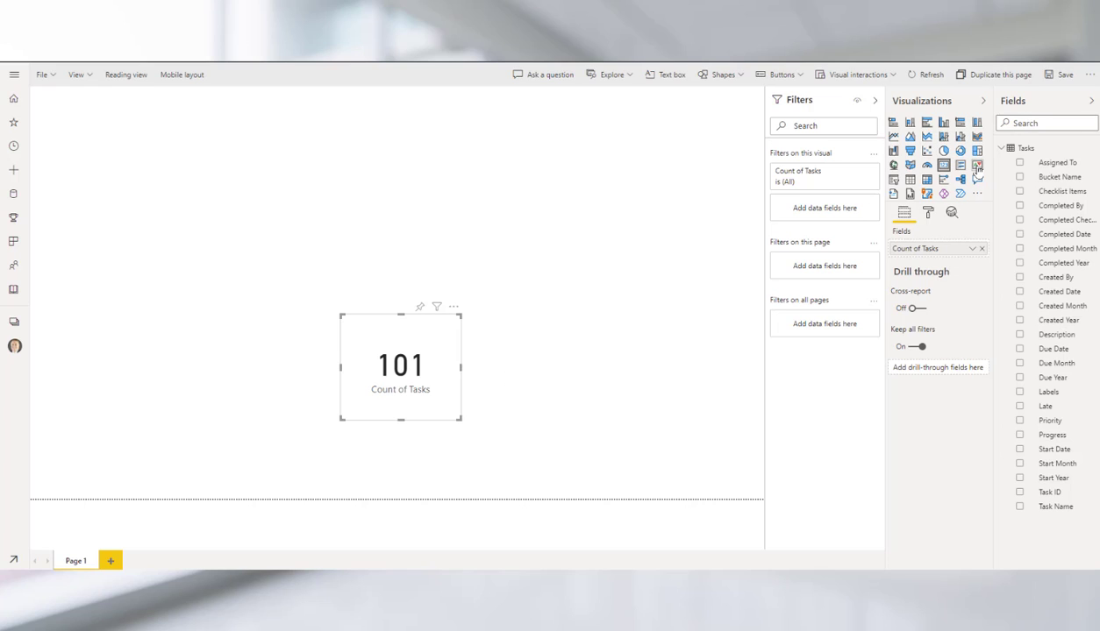
left_click(893, 150)
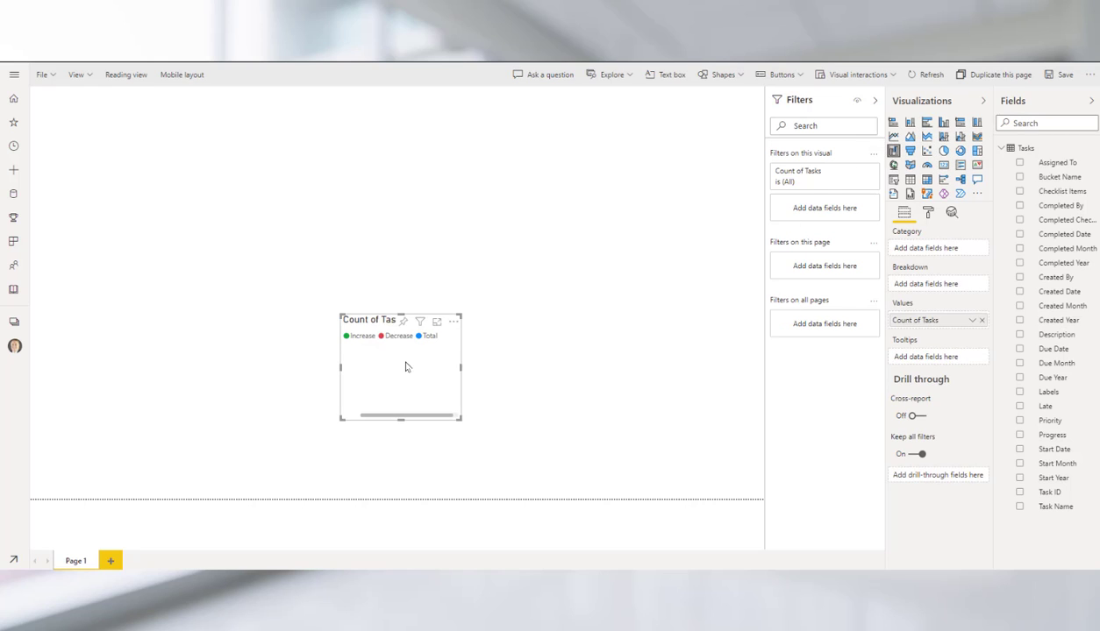
left_click(894, 123)
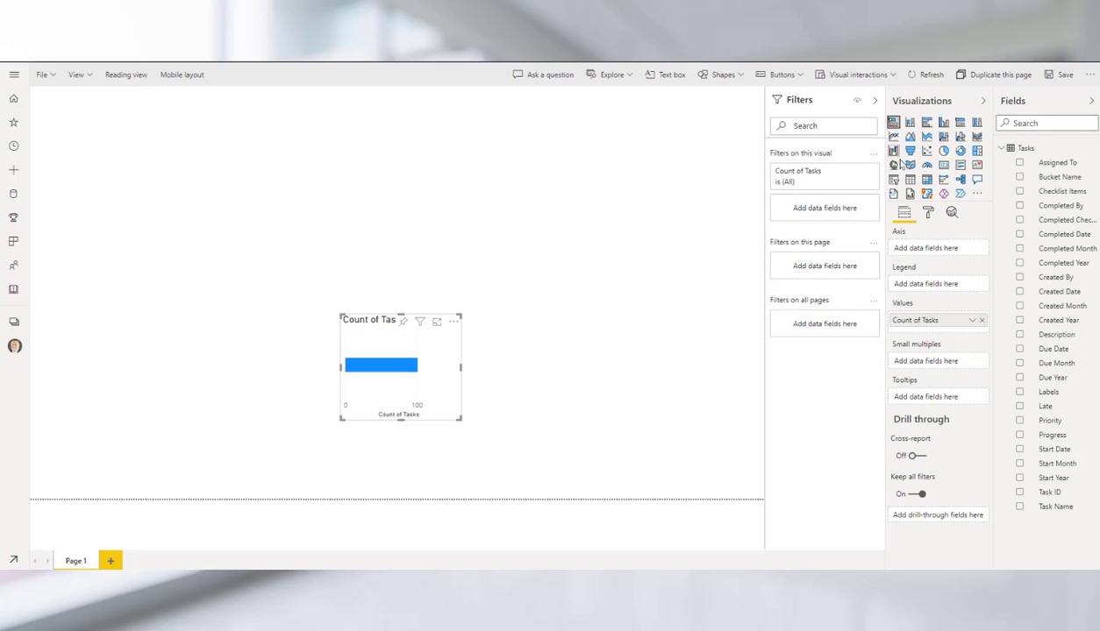
left_click(942, 165)
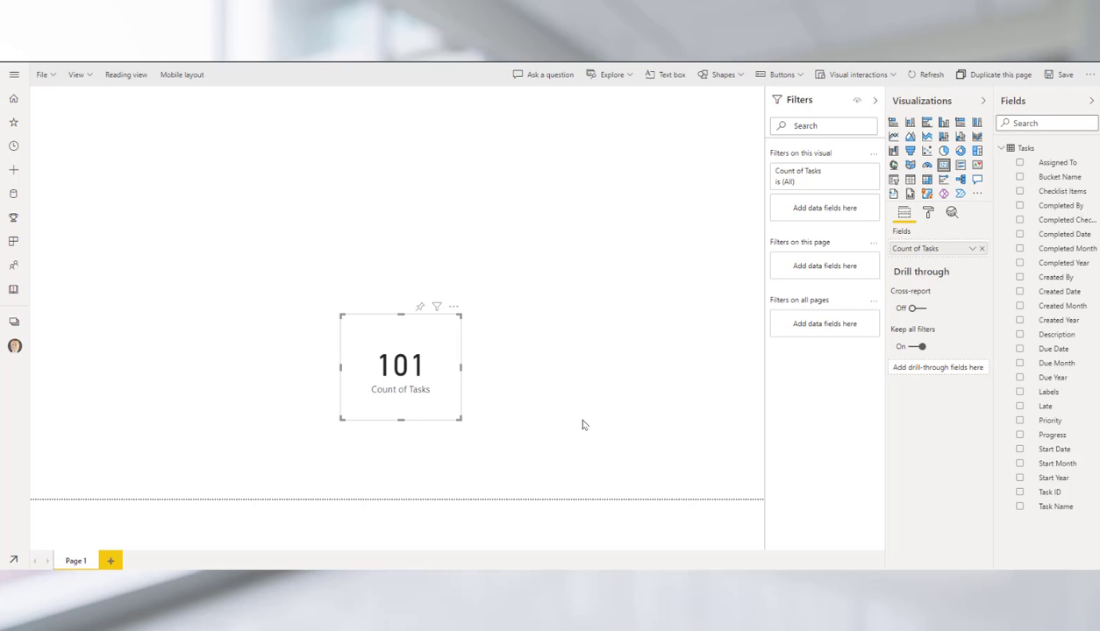
Step: Move the task count card to the upper right area of the report canvas and deselect it
left_click_drag(422, 334, 563, 252)
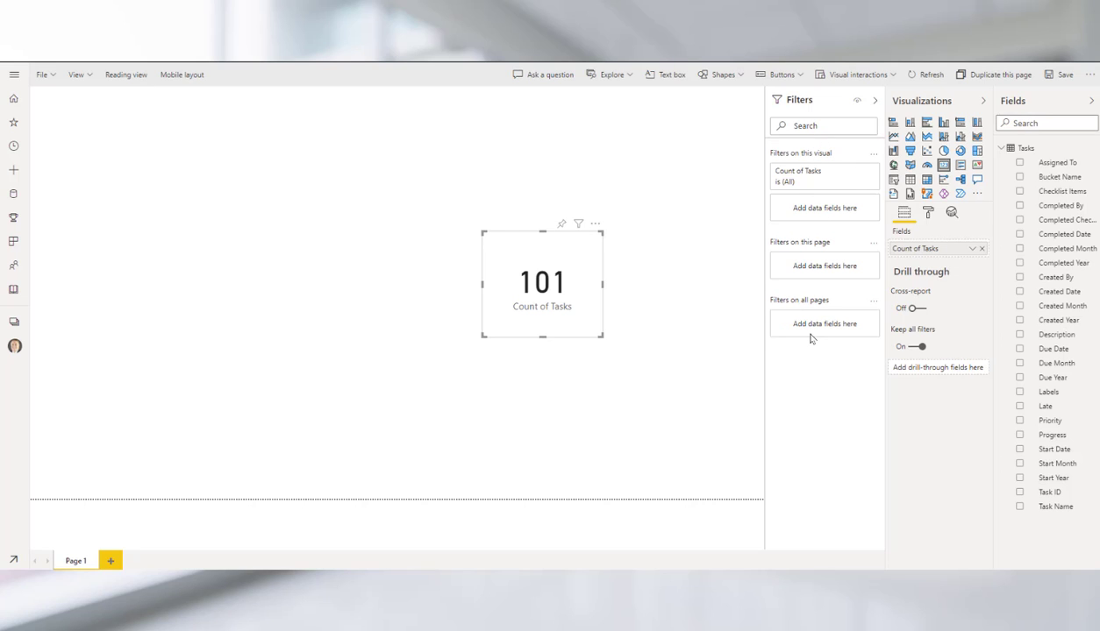
left_click_drag(582, 258, 581, 227)
left_click(324, 254)
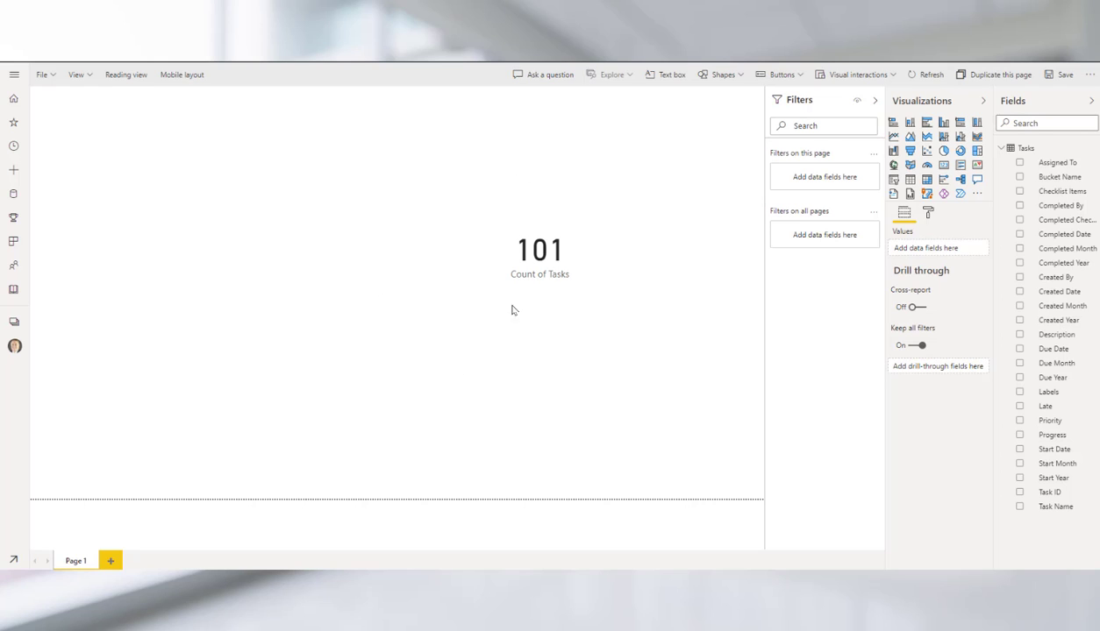
Step: Nudge the task count card down and to the left on the canvas and rename its field for this visual to Number of Tasks
left_click(548, 256)
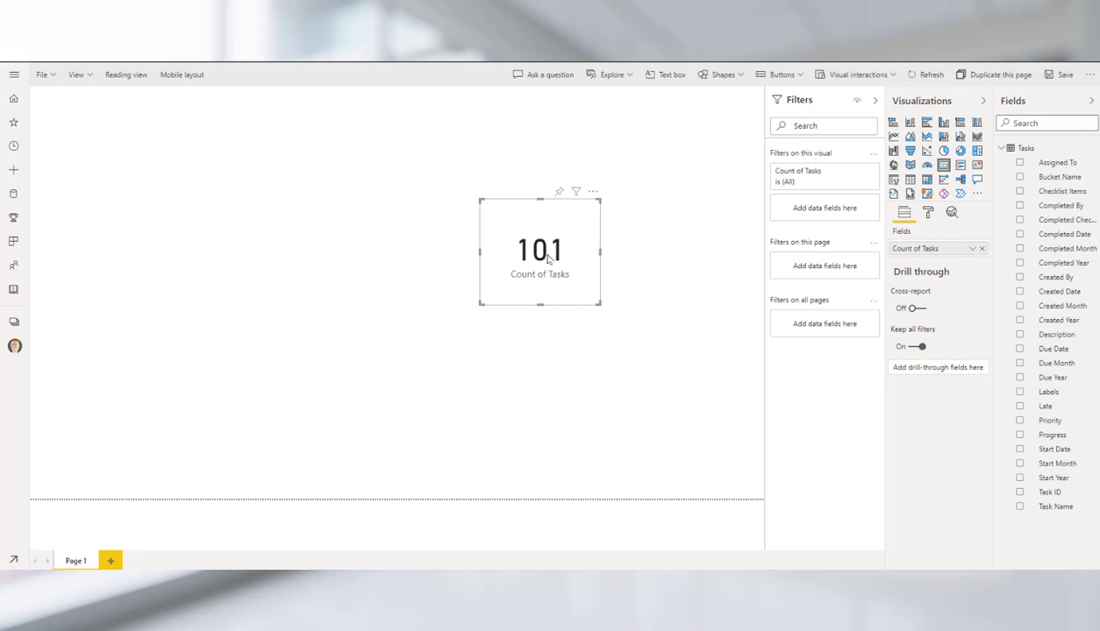
left_click_drag(548, 256, 521, 281)
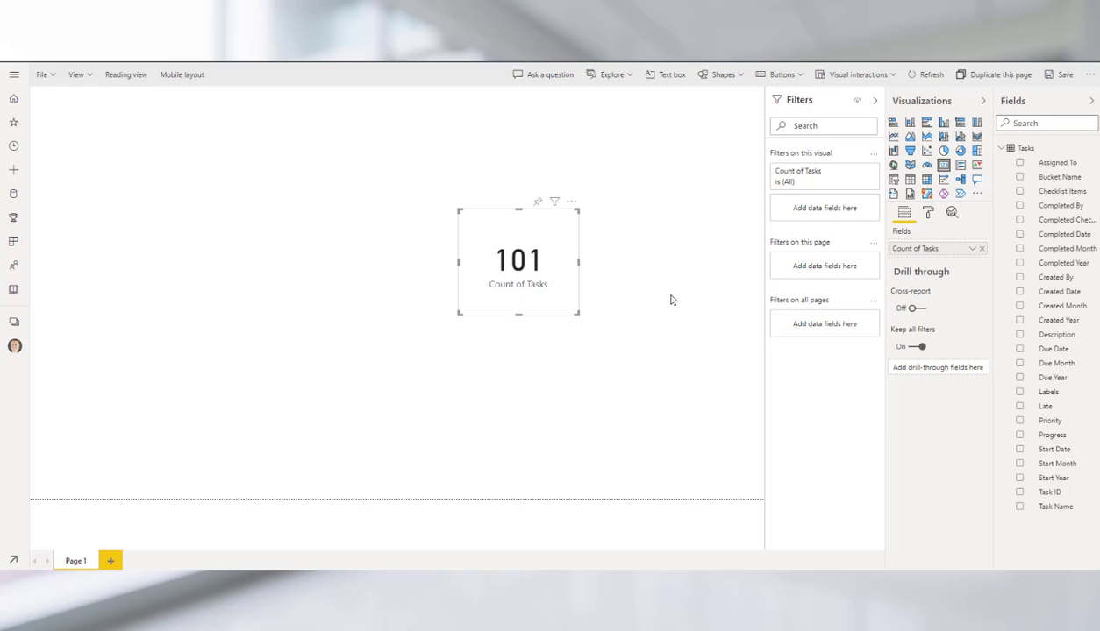
right_click(926, 250)
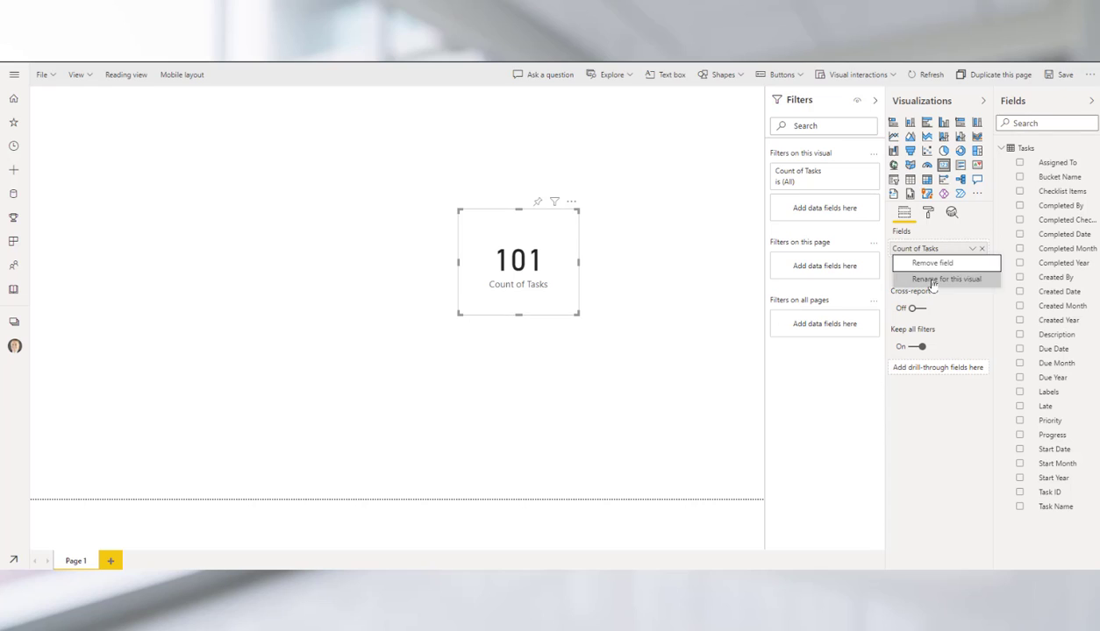
left_click(934, 279)
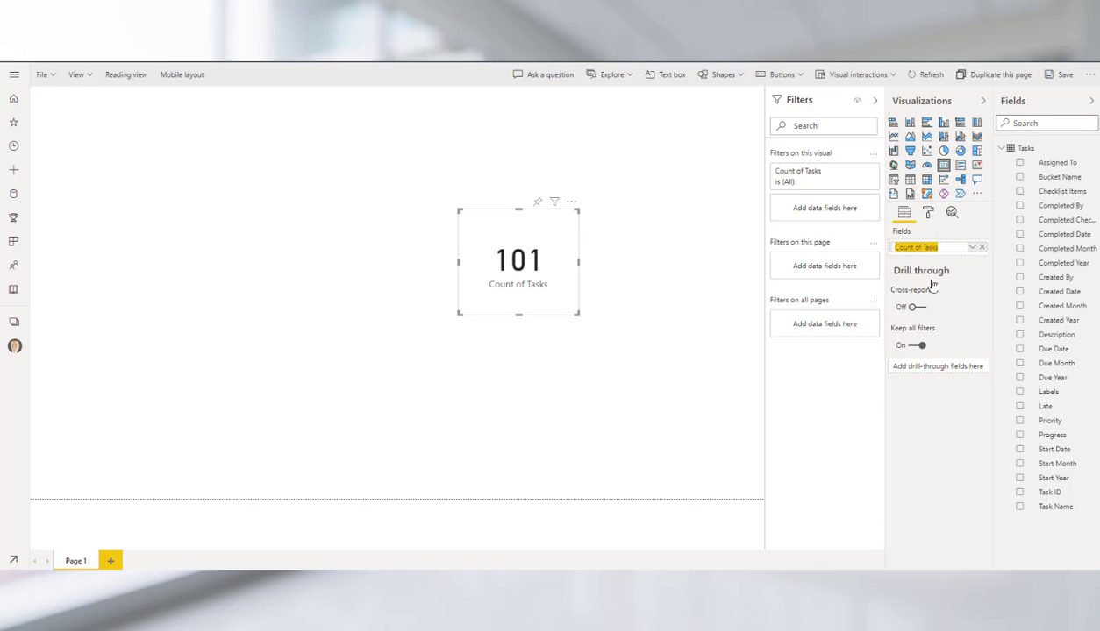
type("Number")
key("Return")
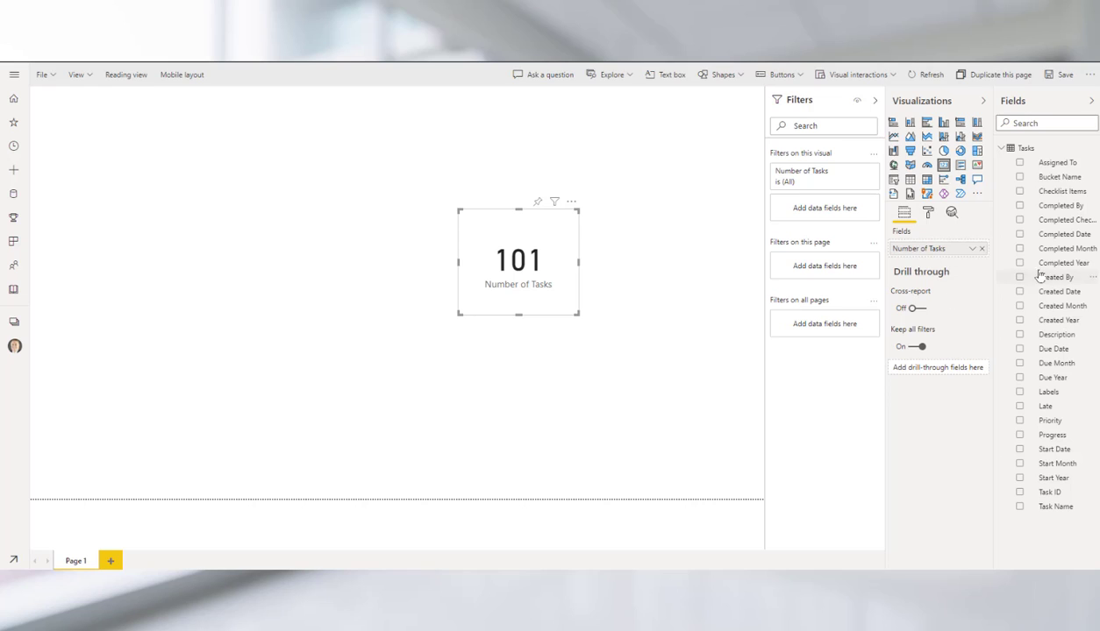
left_click(972, 249)
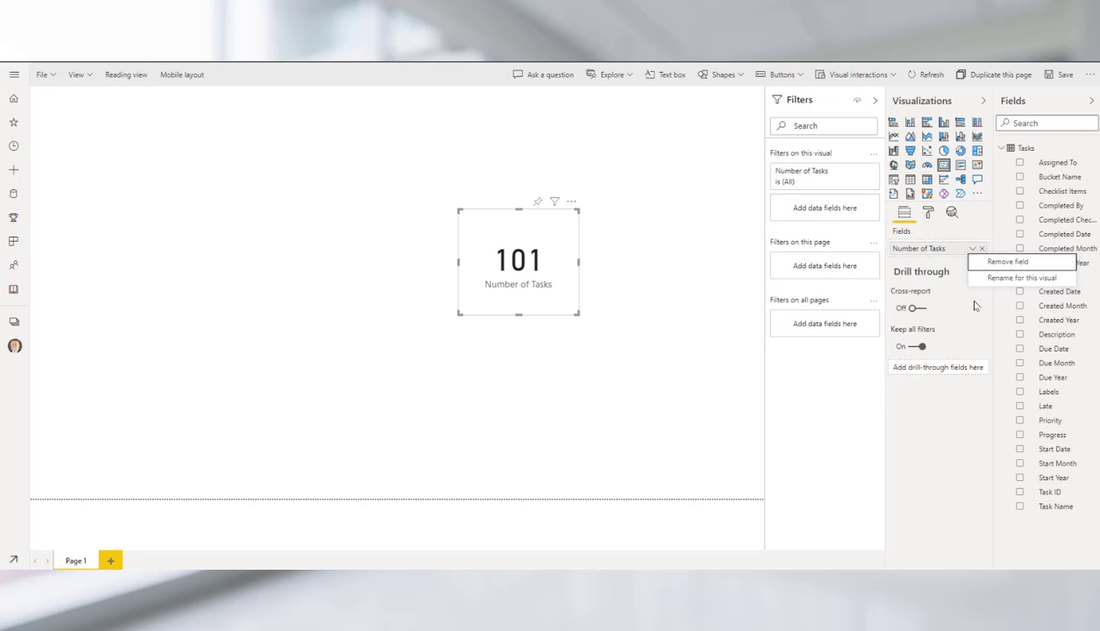
left_click(805, 385)
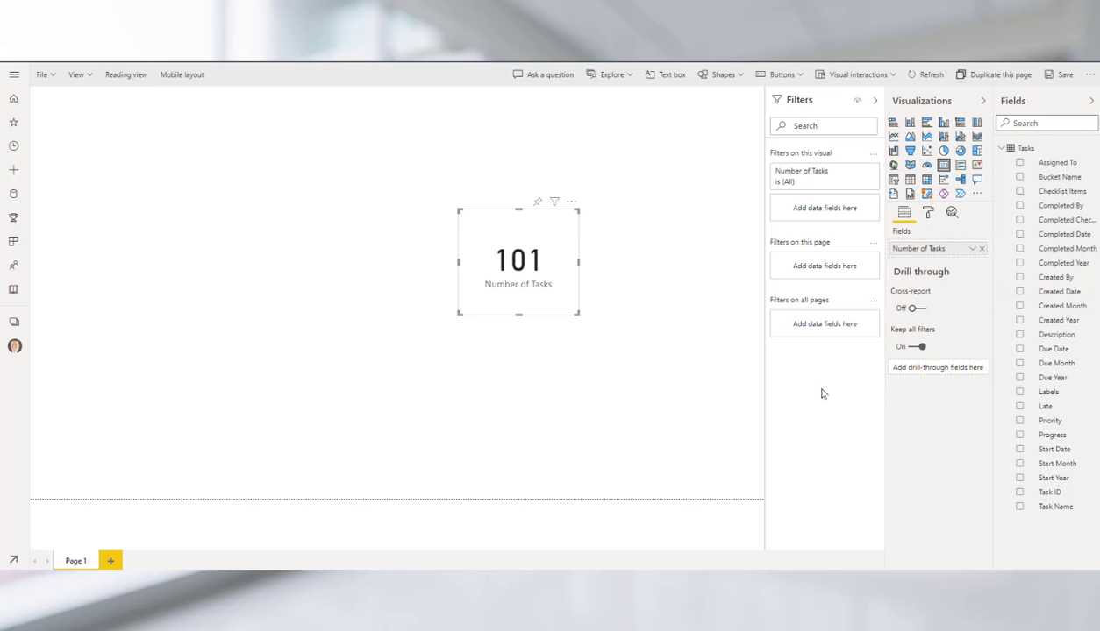
Step: Set the card's data label color to the orange theme color
left_click(928, 212)
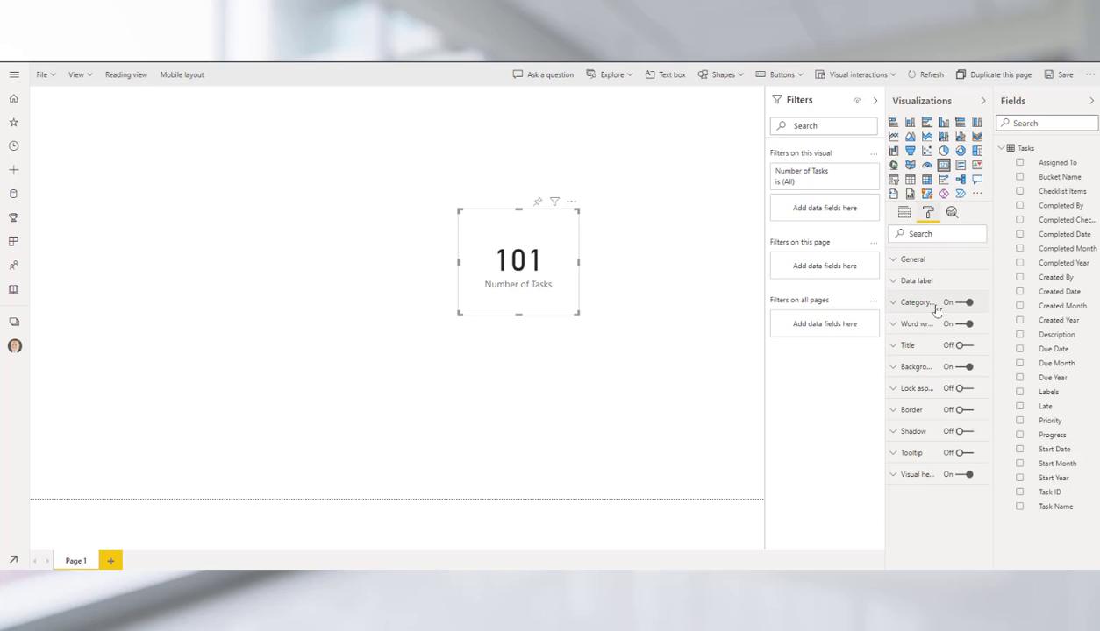
left_click(893, 281)
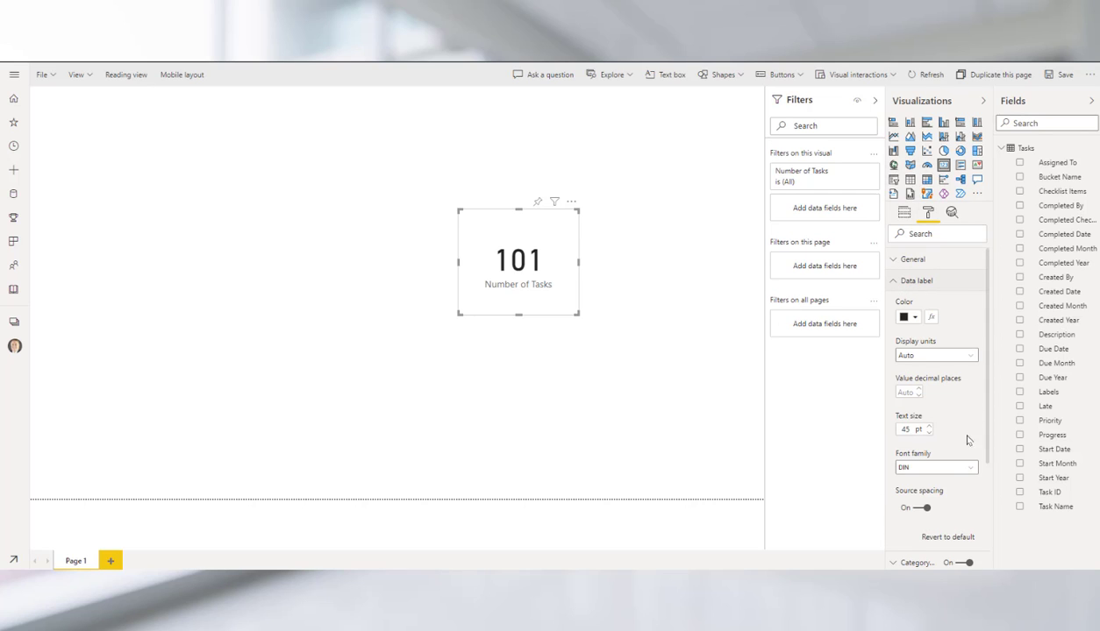
left_click(915, 320)
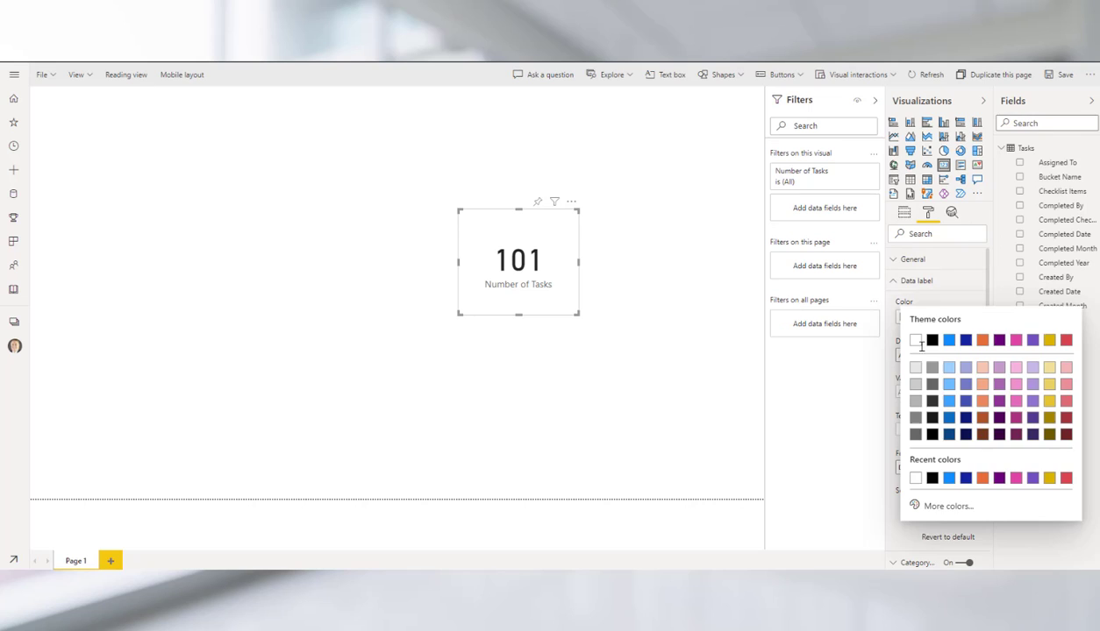
left_click(982, 342)
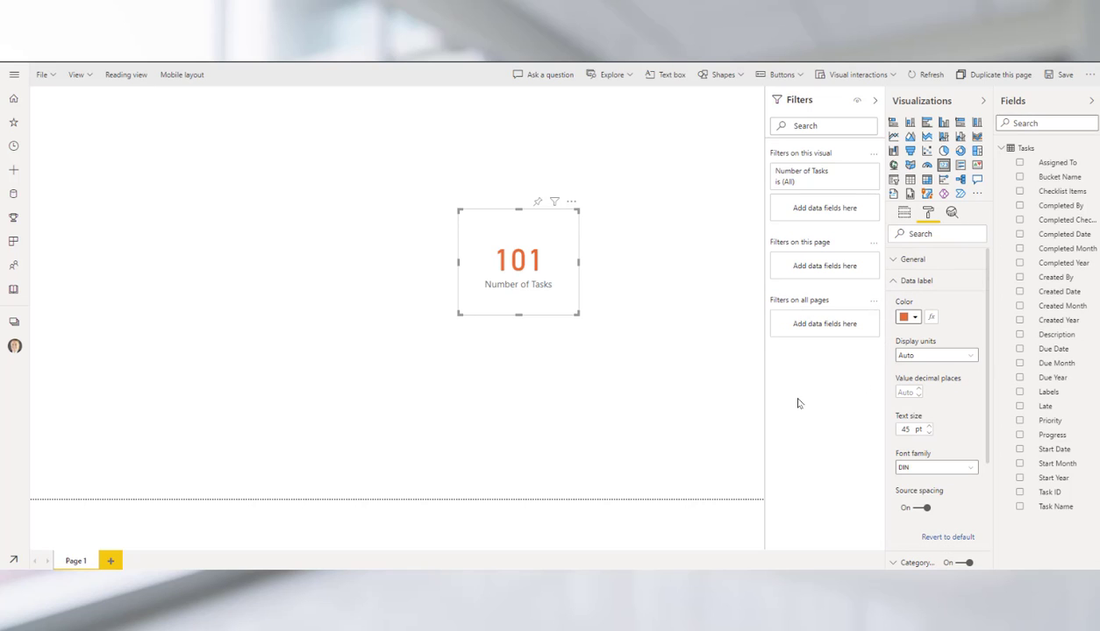
left_click(904, 283)
Step: Set the card's background color to black
left_click(910, 259)
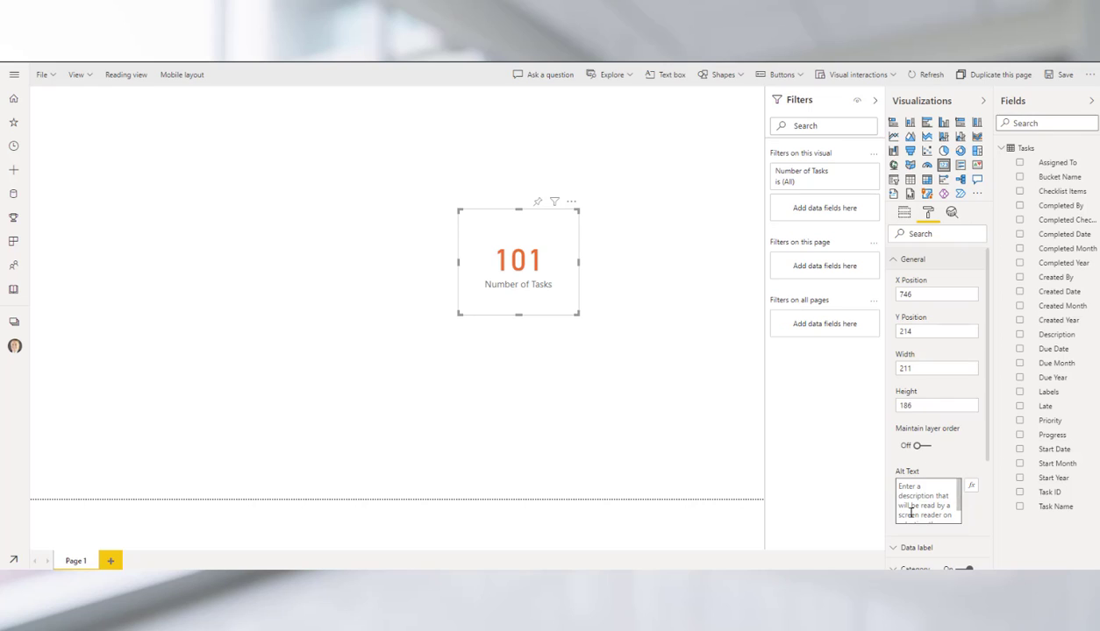
scroll(940, 457, "down", 3)
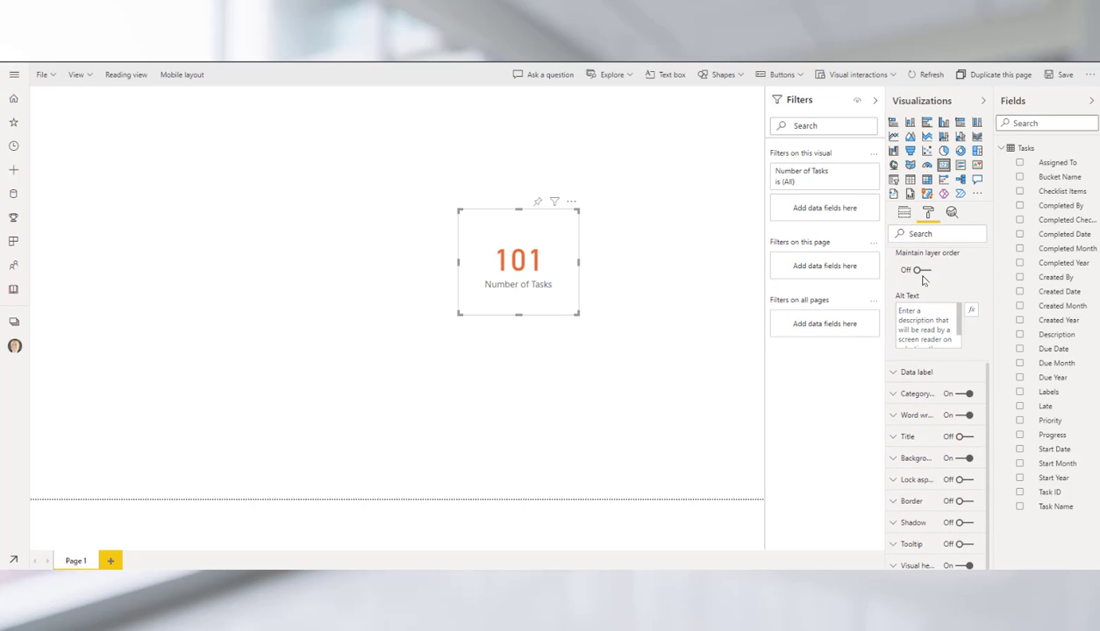
left_click(898, 458)
scroll(924, 390, "down", 2)
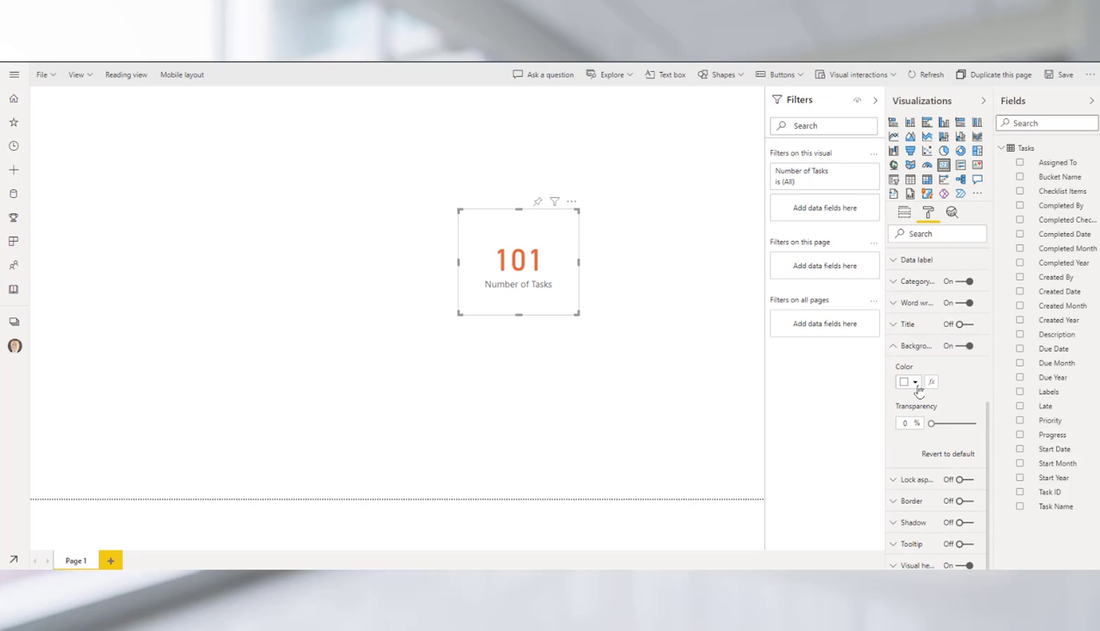
left_click(915, 383)
left_click(928, 323)
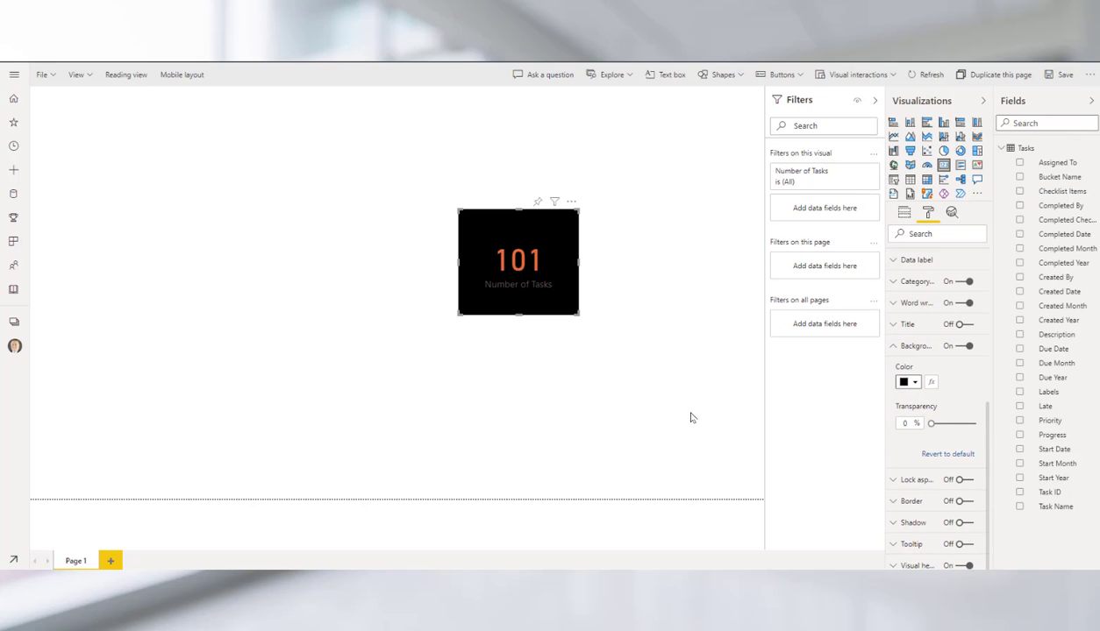
left_click(894, 345)
Step: Examine the card's title and word wrap formatting options, then collapse the expanded formatting sections
left_click(896, 436)
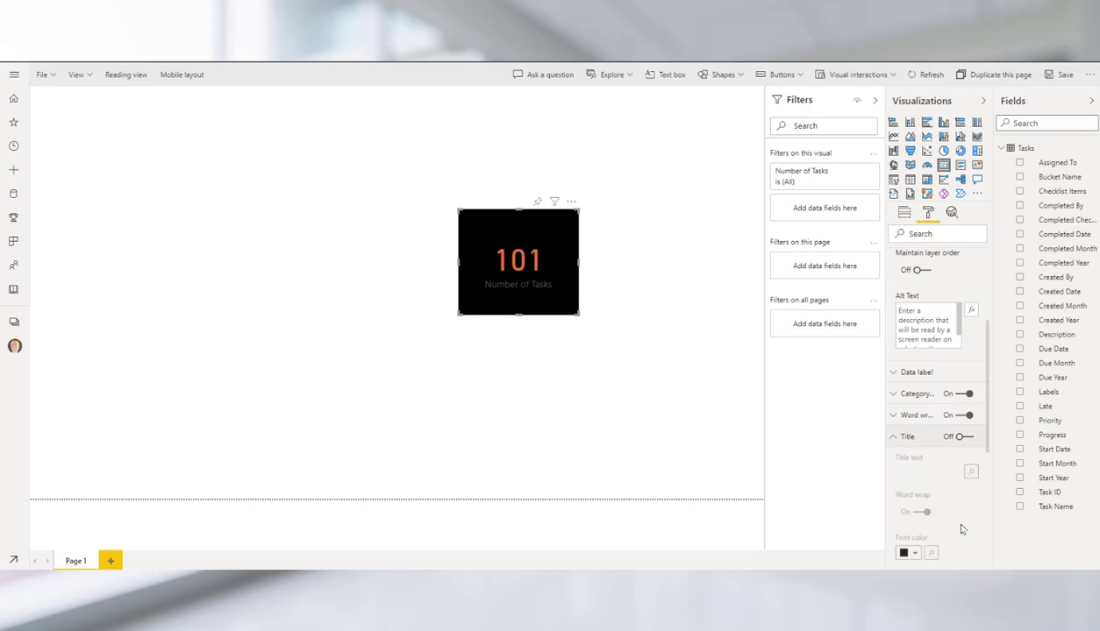
scroll(938, 469, "down", 1)
scroll(943, 466, "down", 3)
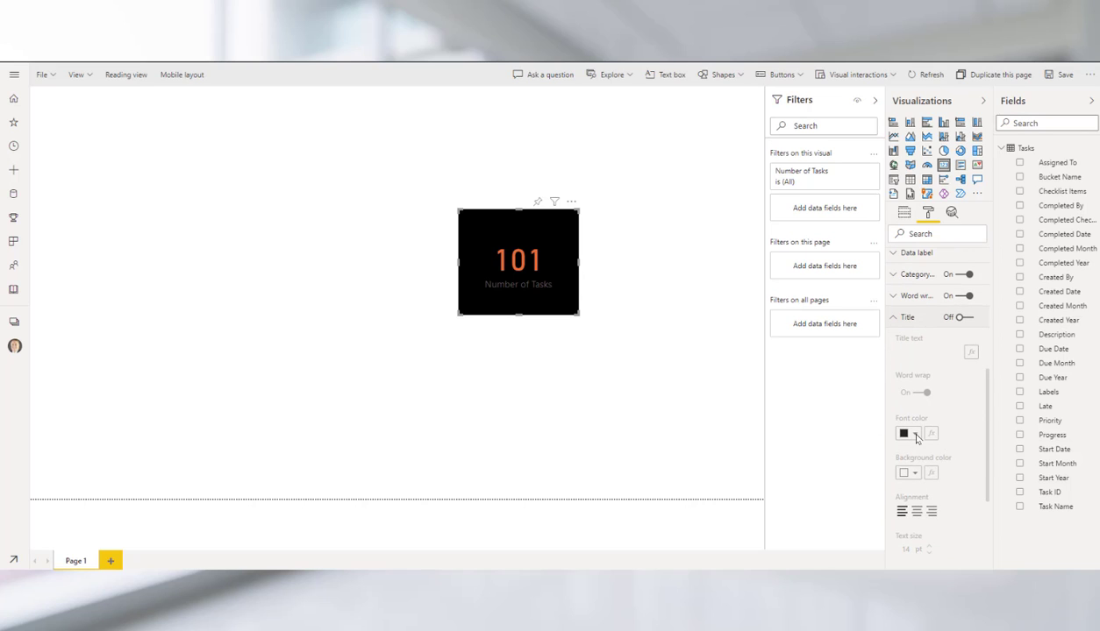
scroll(922, 420, "up", 5)
scroll(922, 420, "down", 8)
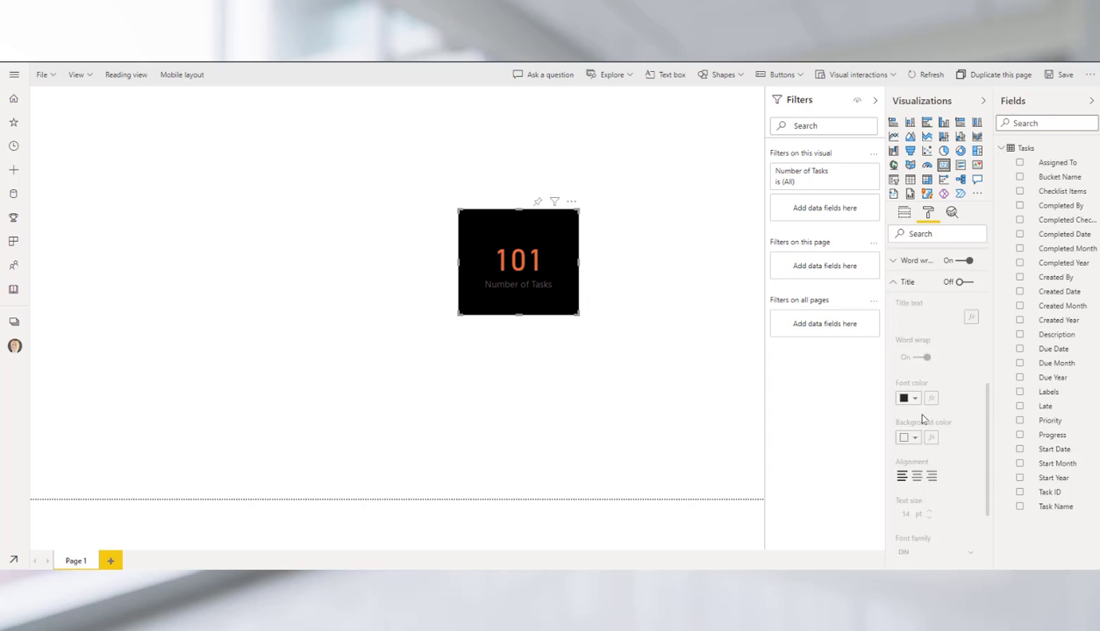
scroll(922, 420, "up", 8)
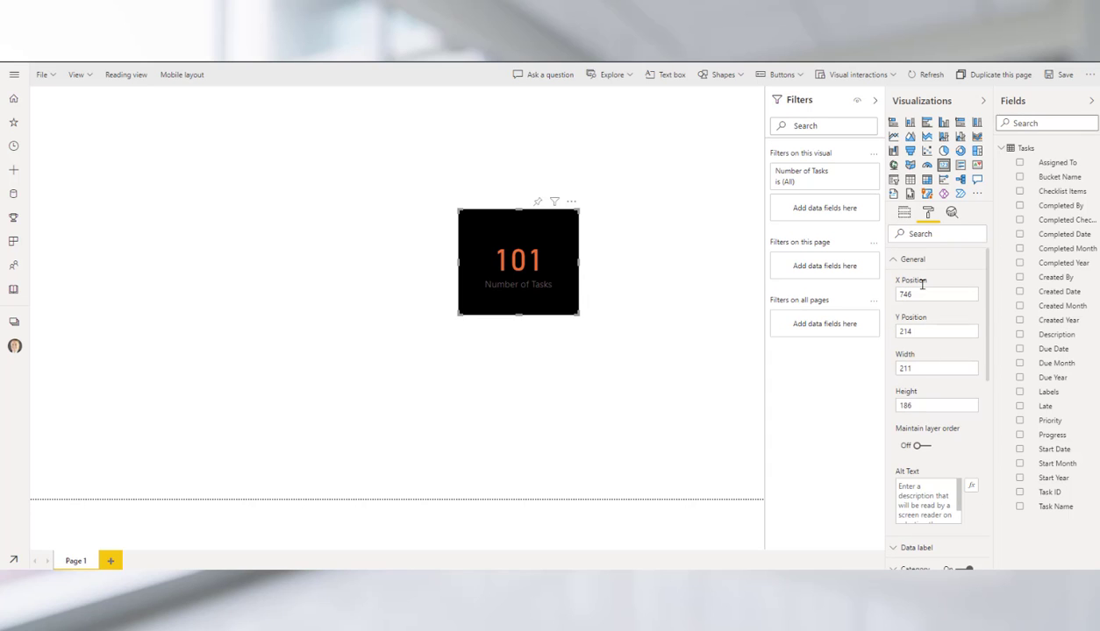
left_click(887, 260)
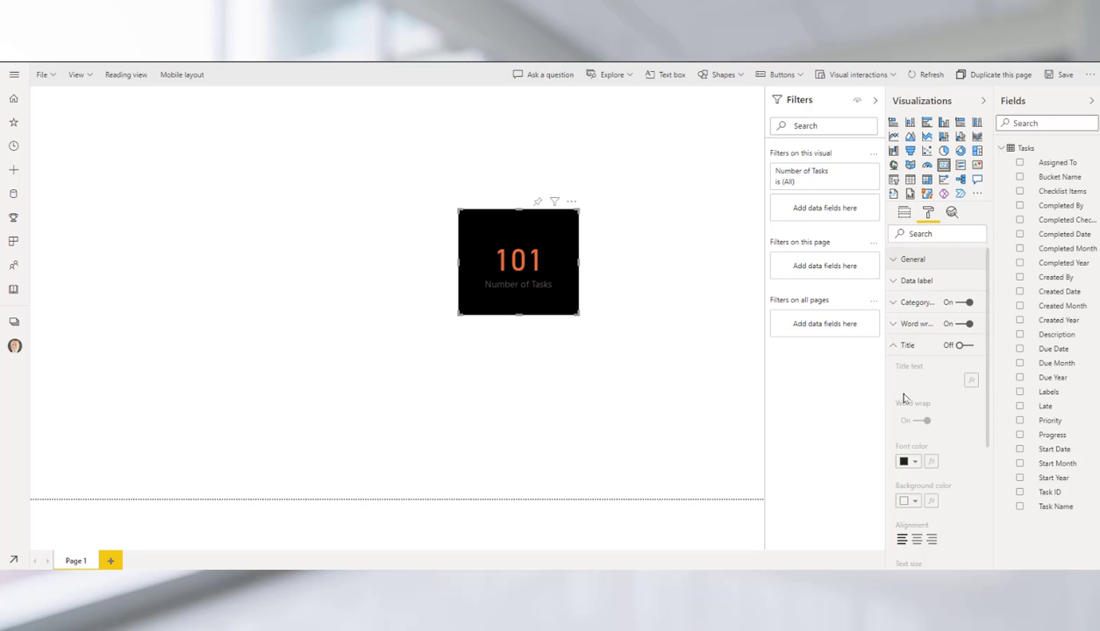
left_click(894, 346)
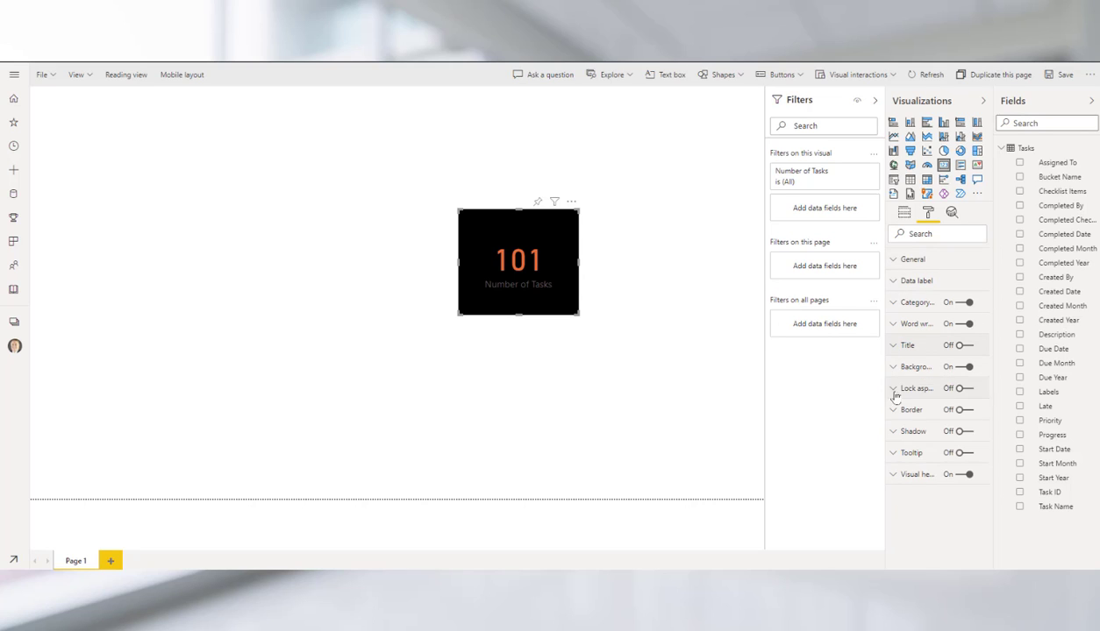
left_click(890, 324)
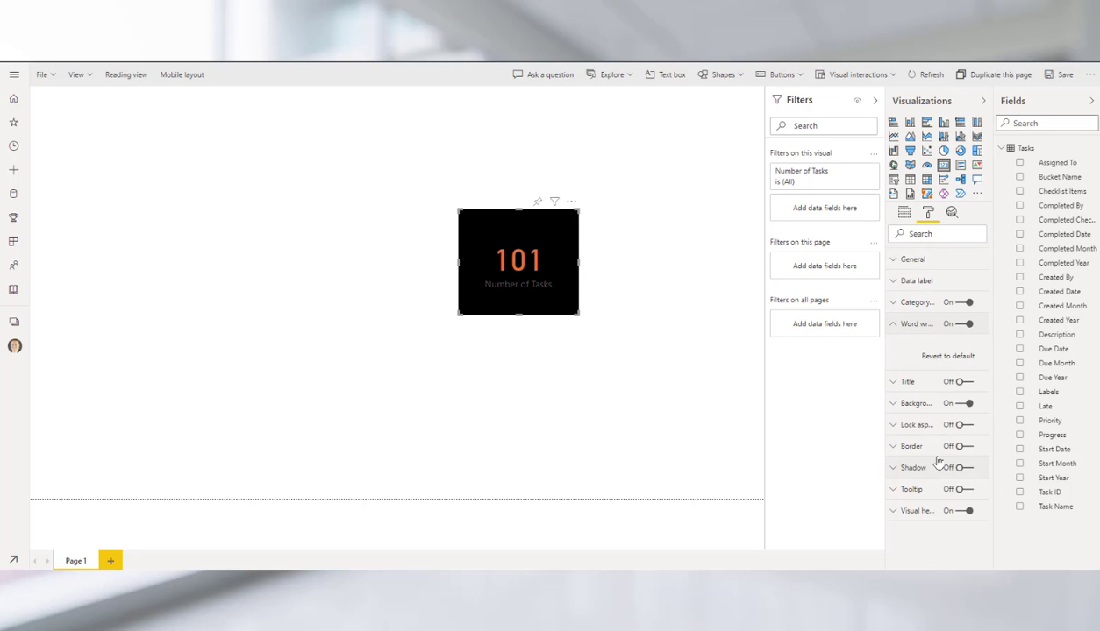
left_click(896, 328)
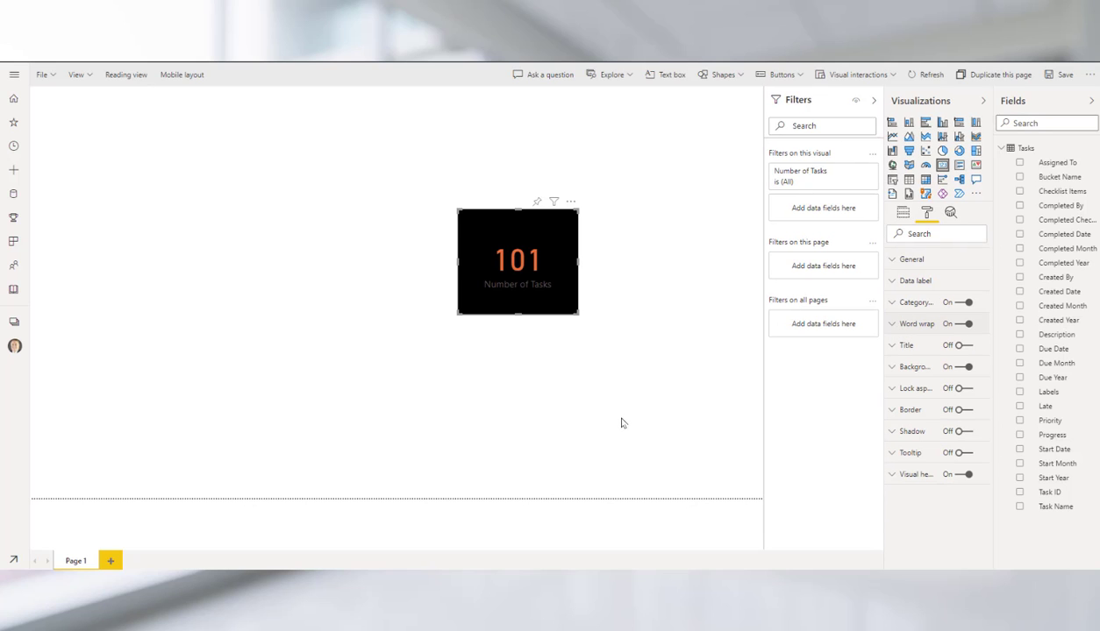
Step: Turn off word wrap for the card and set its category label color to the orange theme color
left_click(949, 326)
left_click(895, 306)
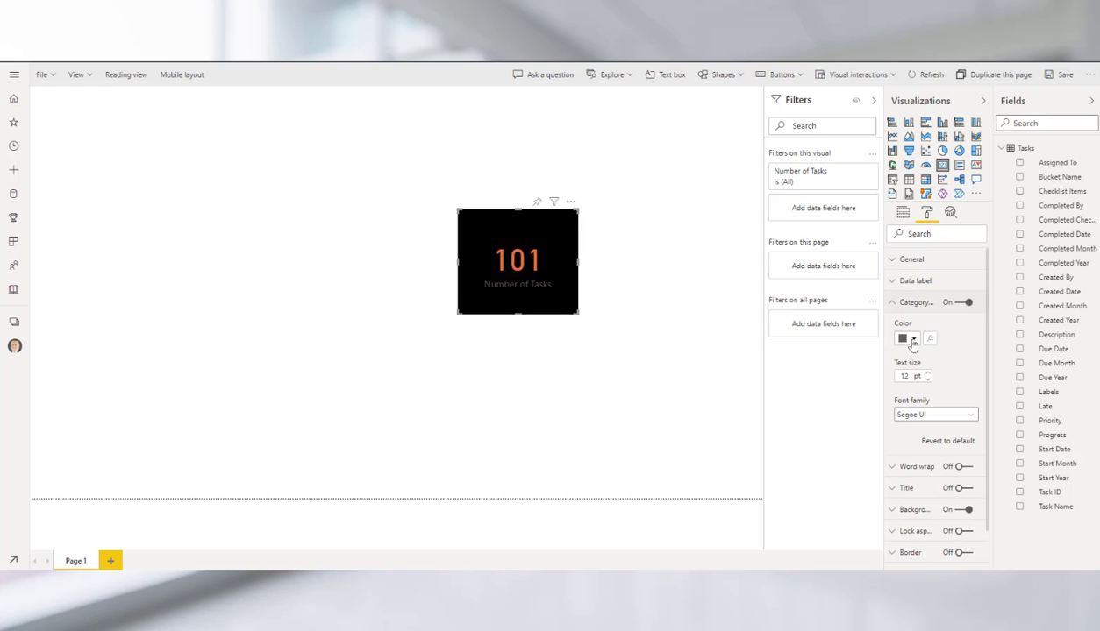
left_click(903, 338)
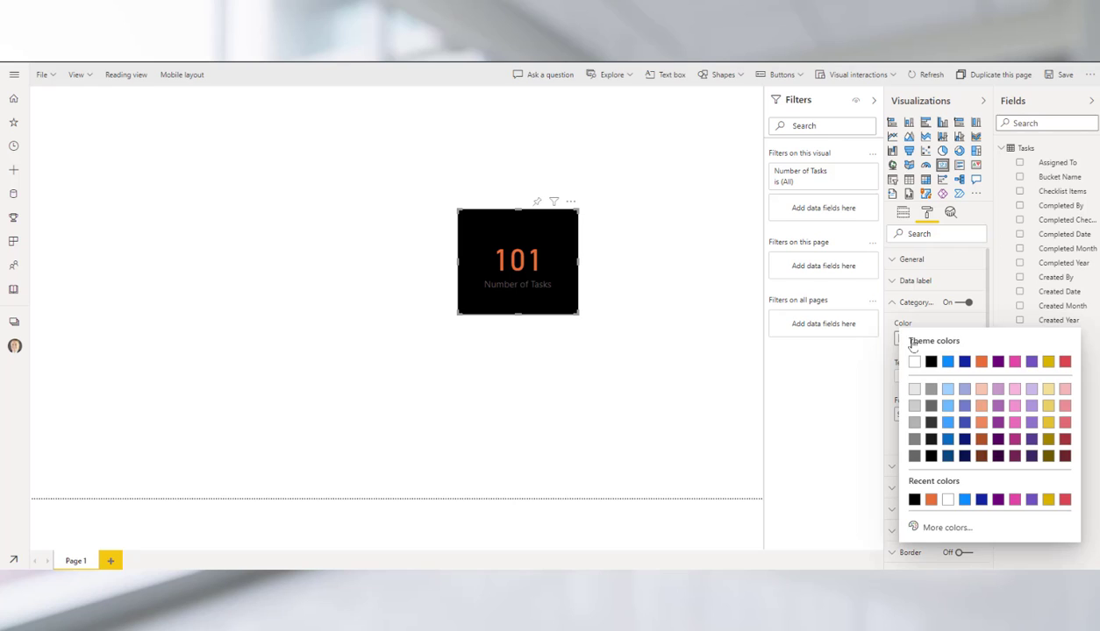
left_click(980, 361)
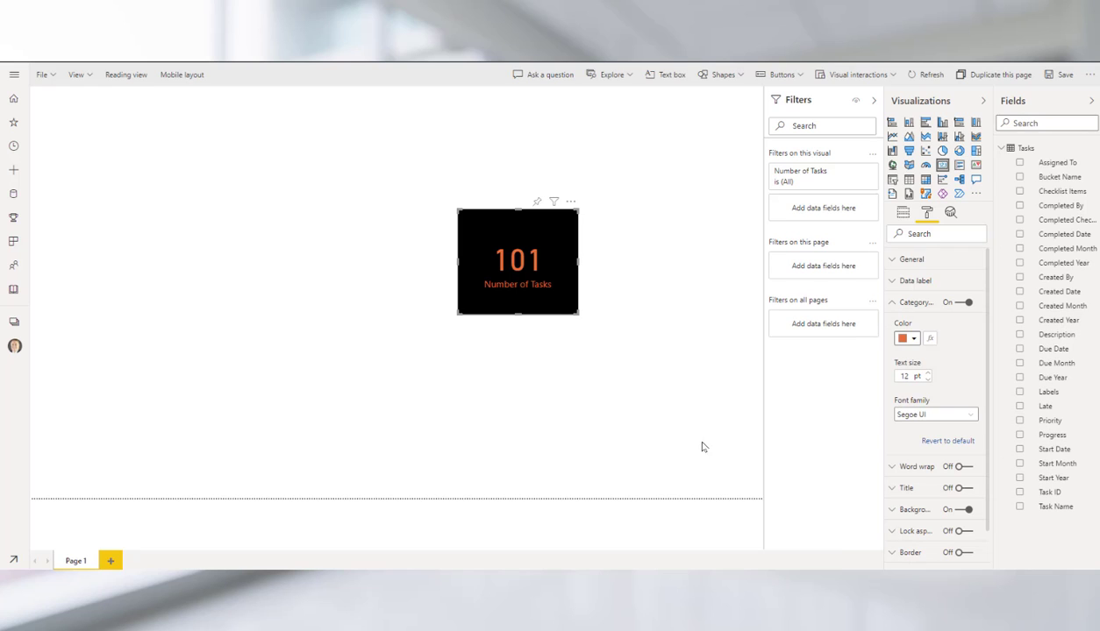
left_click(544, 386)
Step: Shrink the Number of Tasks card, place it near the lower right corner of the report page and deselect it
left_click(572, 214)
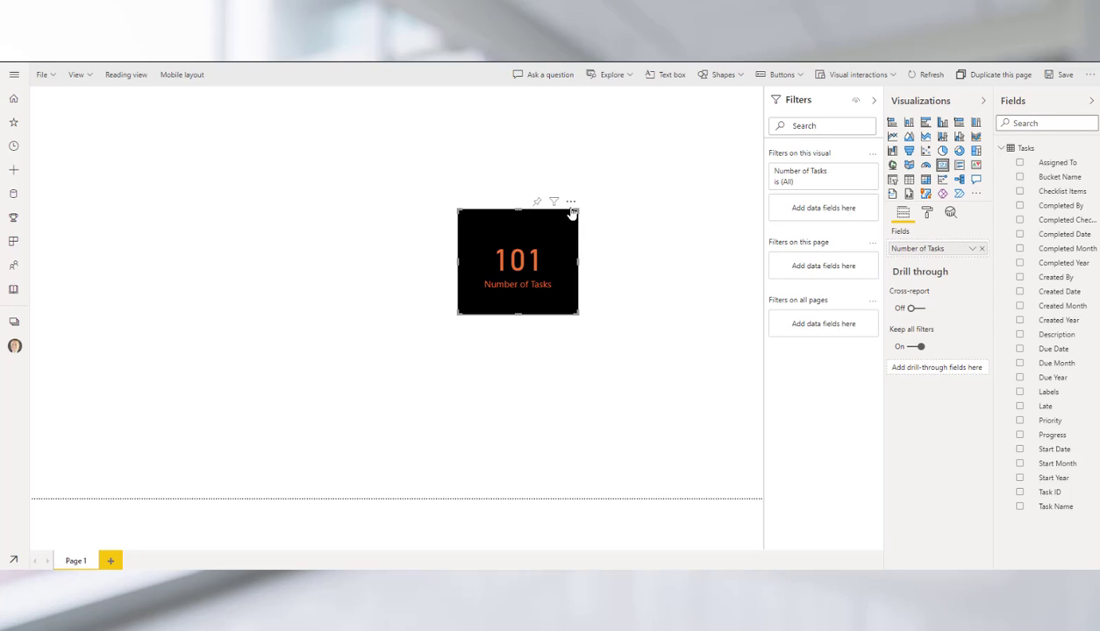
left_click_drag(575, 212, 691, 410)
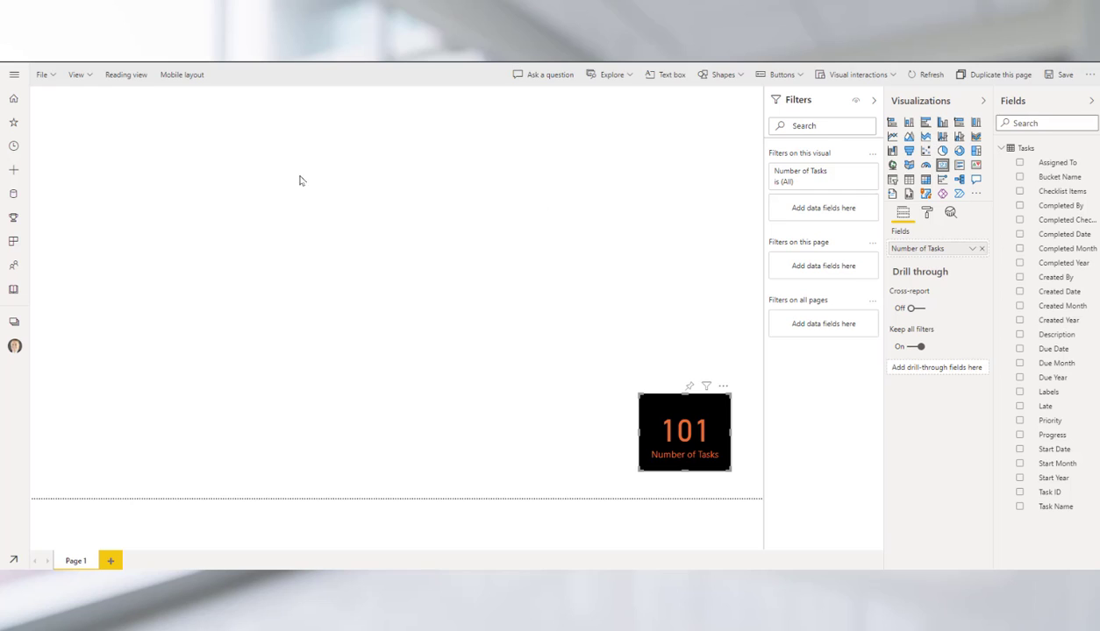
left_click(368, 284)
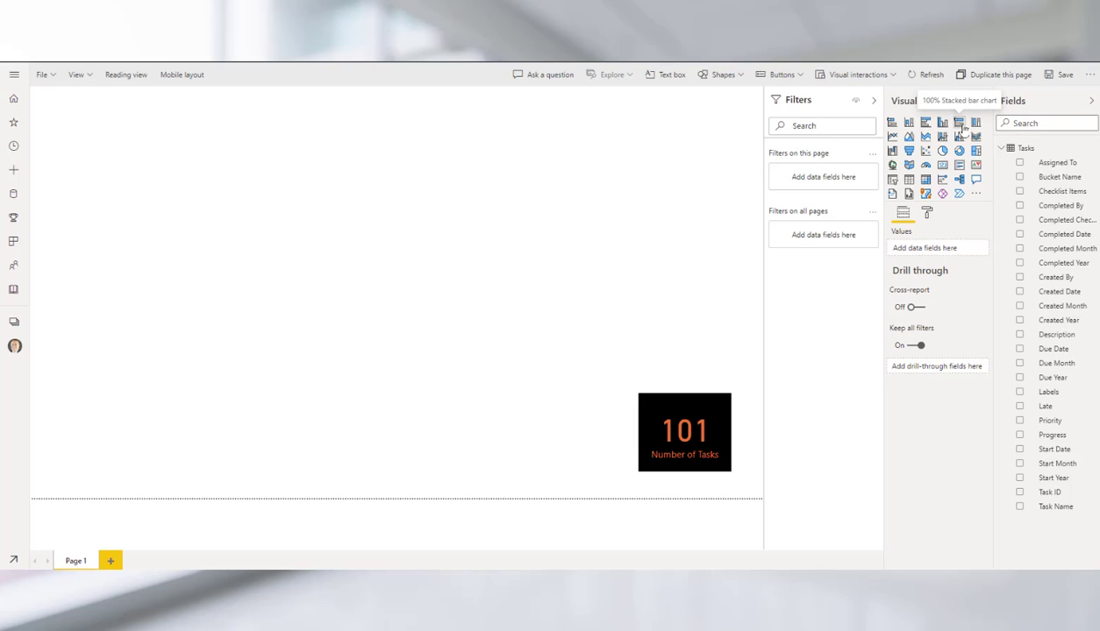
Step: Insert a line chart with Created Date on the axis and the count of Task Name as values
left_click(893, 137)
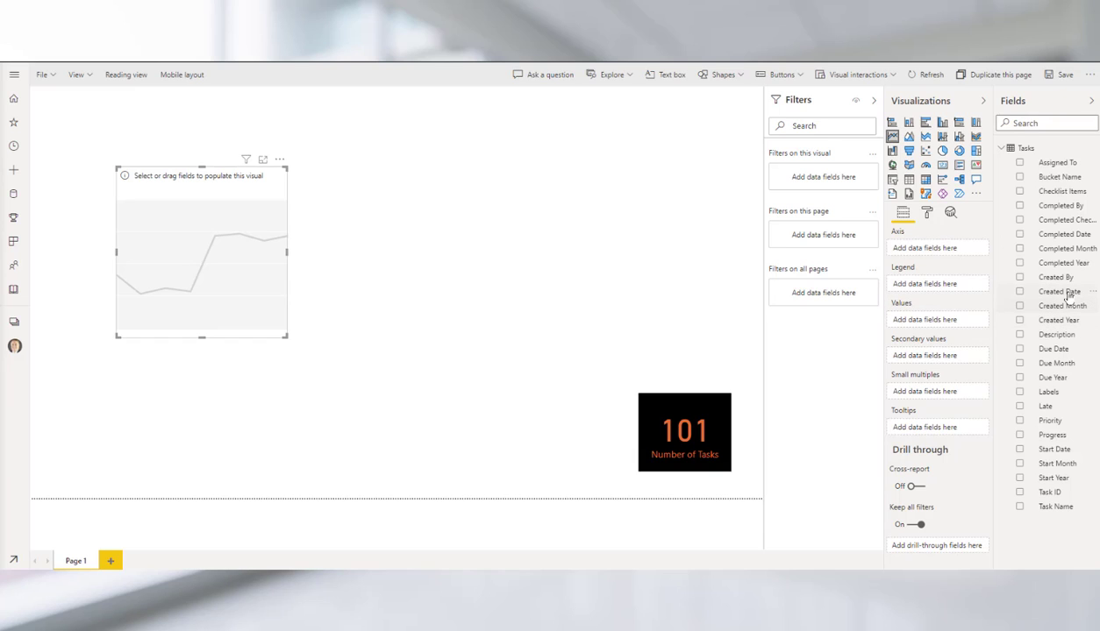
left_click_drag(1068, 297, 960, 250)
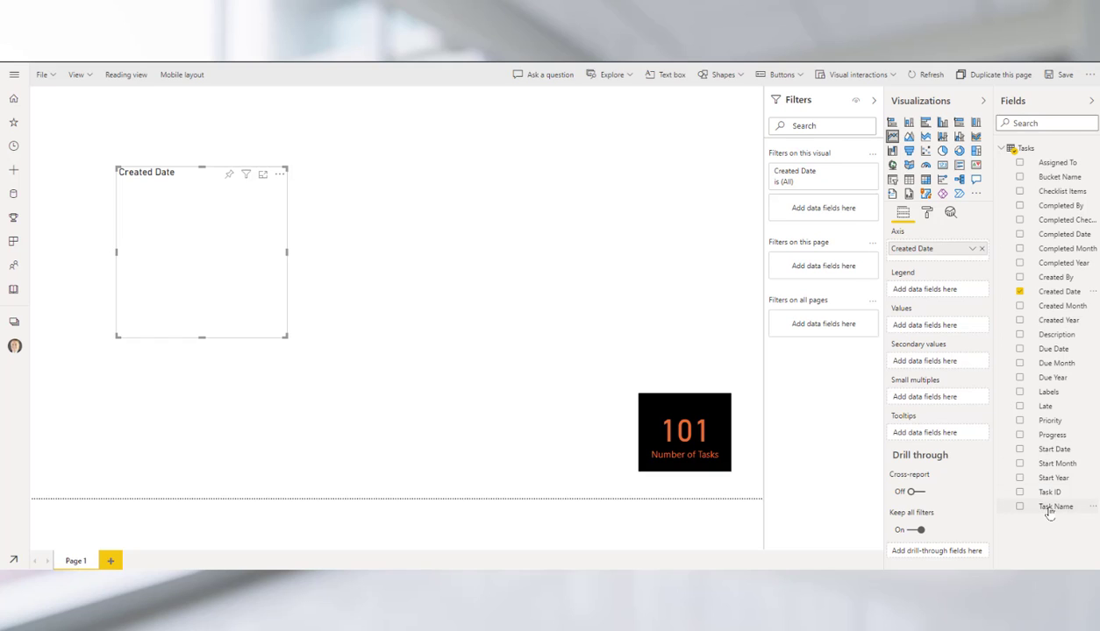
left_click_drag(1043, 506, 940, 331)
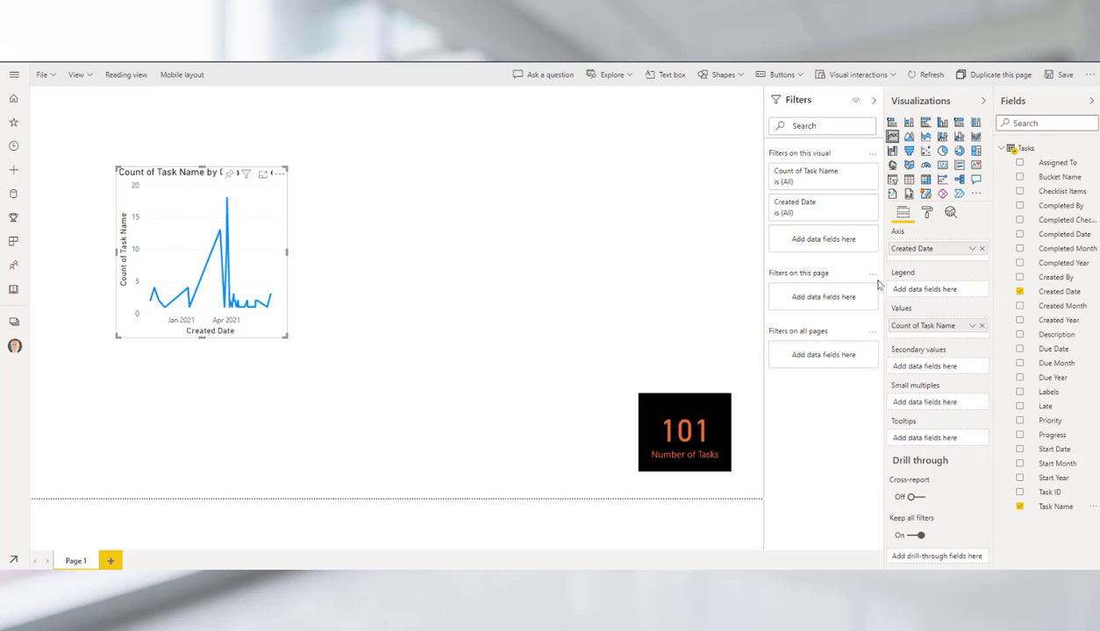
Step: Add Completed Date to the line chart's secondary values and enlarge the chart to fill most of the page beside the card
left_click_drag(1065, 237, 957, 368)
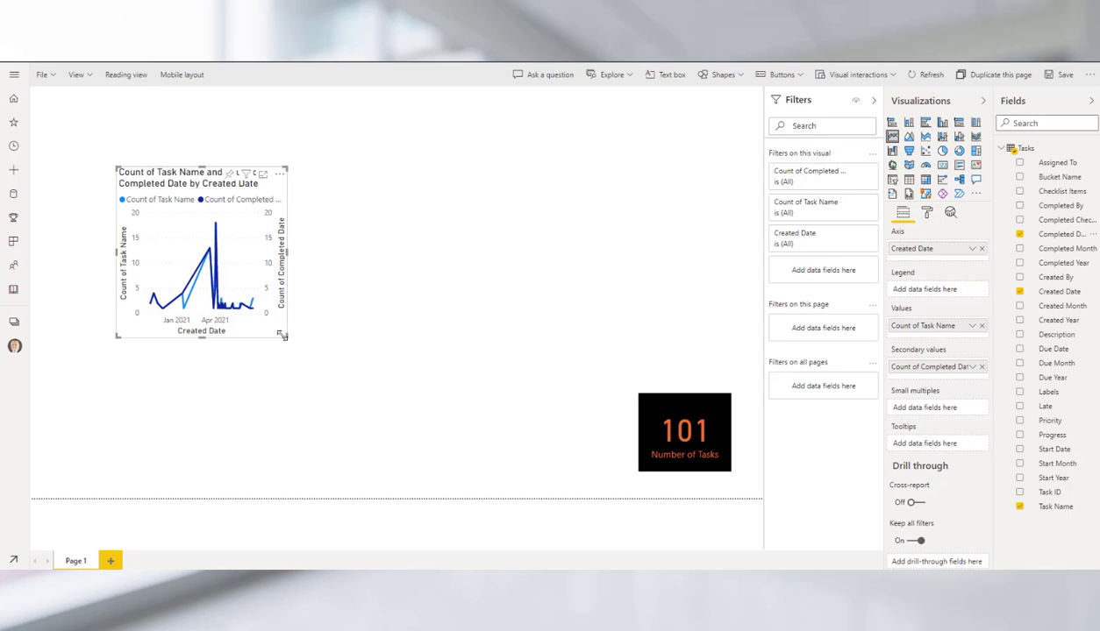
left_click_drag(290, 343, 563, 459)
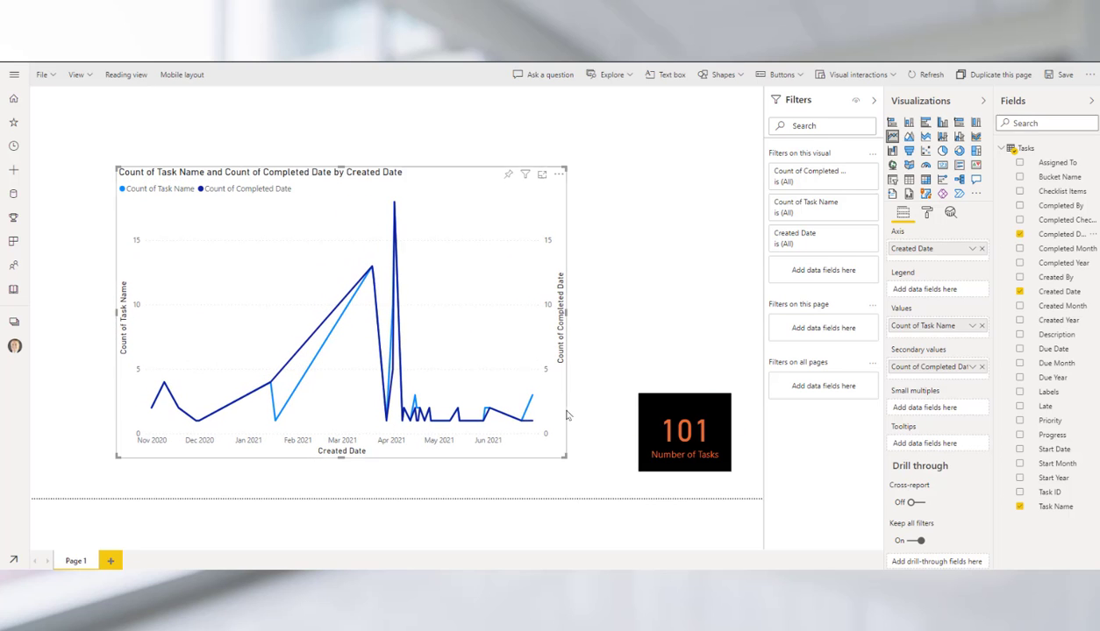
left_click_drag(563, 167, 616, 115)
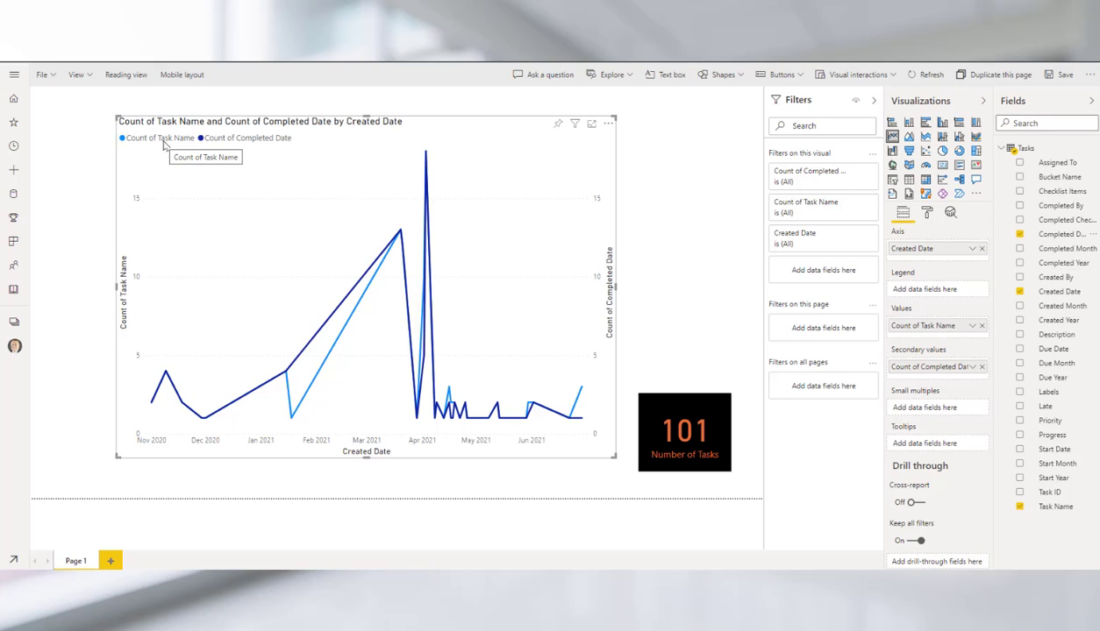
Step: Rename the line chart's count of Task Name values field to Task Created for this visual
left_click(972, 326)
mouse_move(1008, 422)
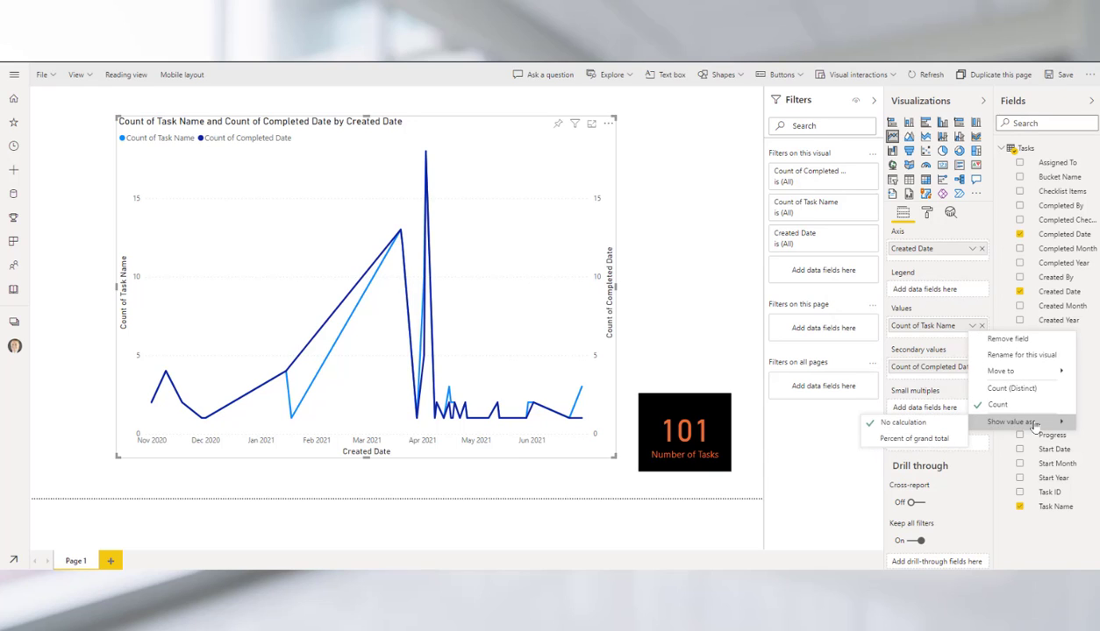
left_click(1035, 356)
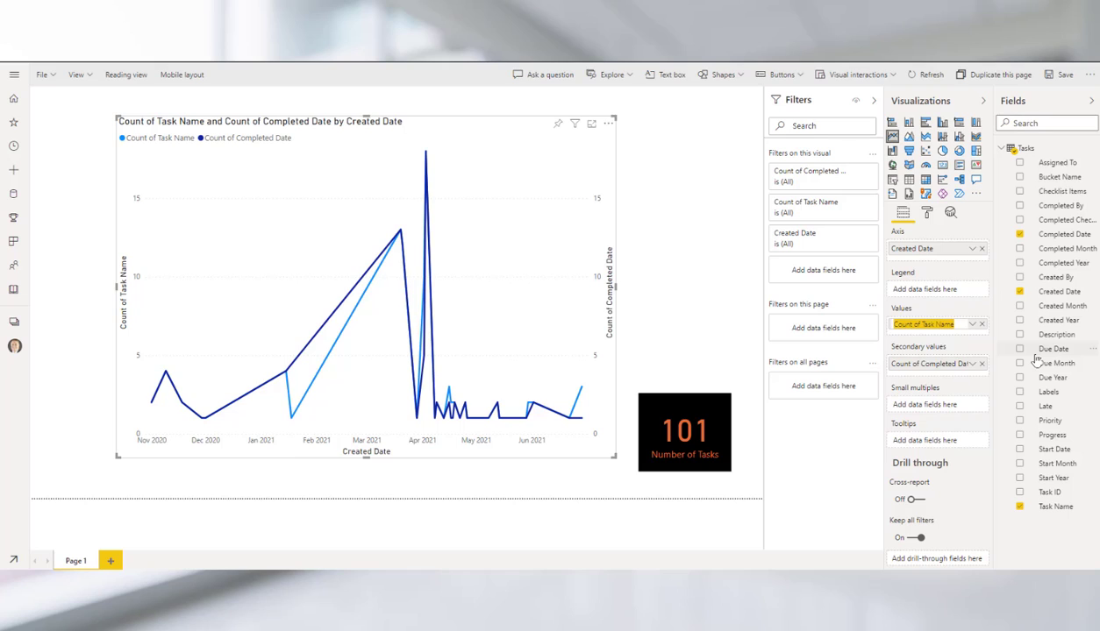
type("Task Created")
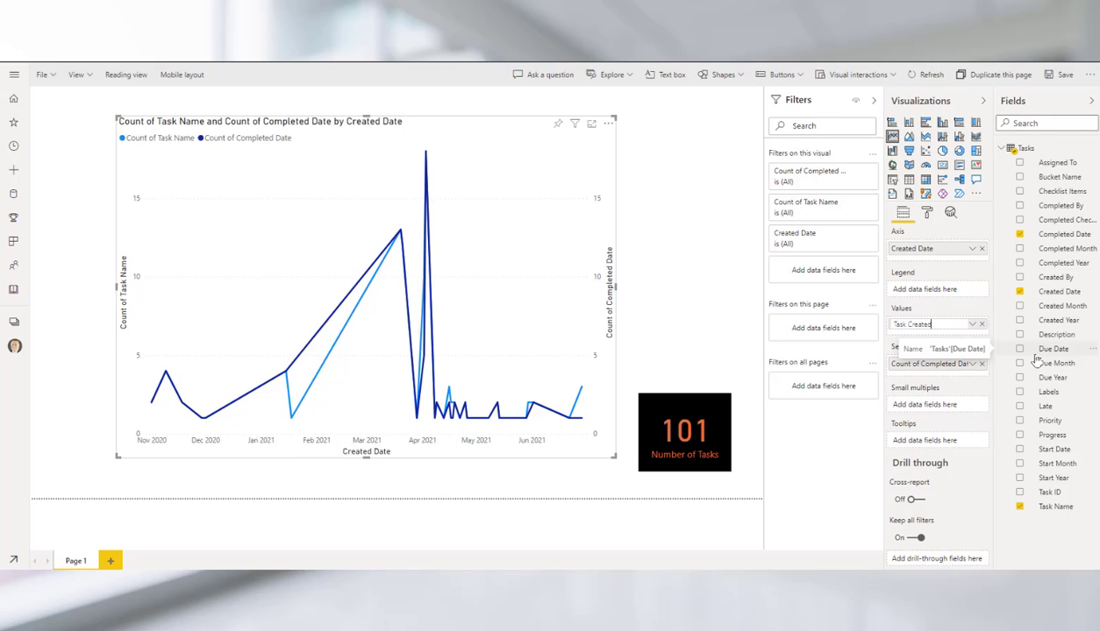
key("Return")
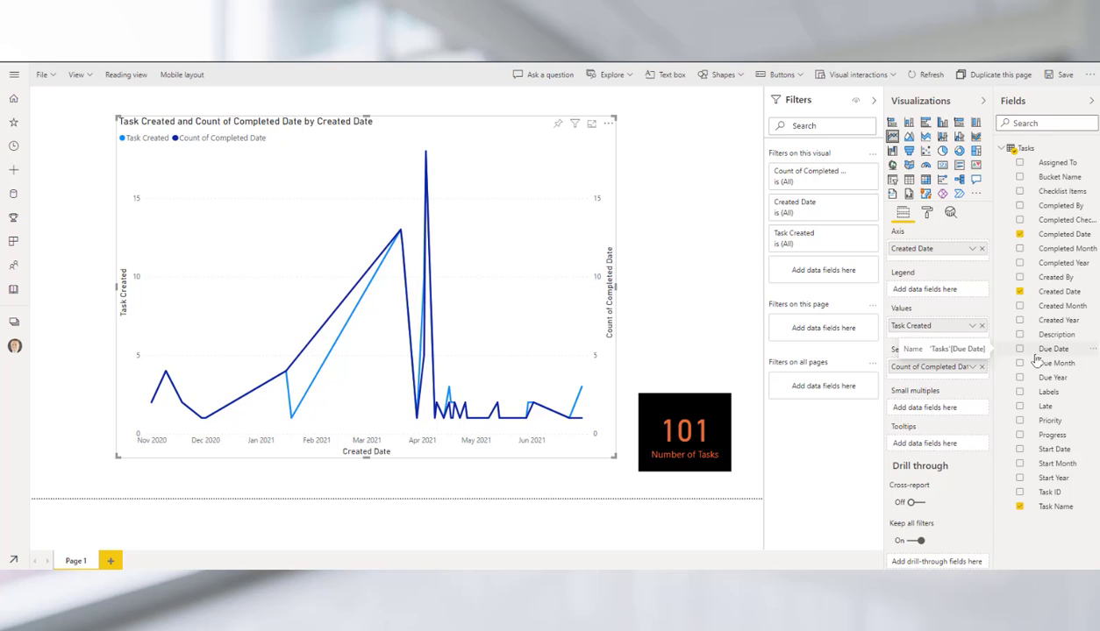
Step: Try to rename the line chart's secondary values field to Task Completed for this visual
left_click(971, 369)
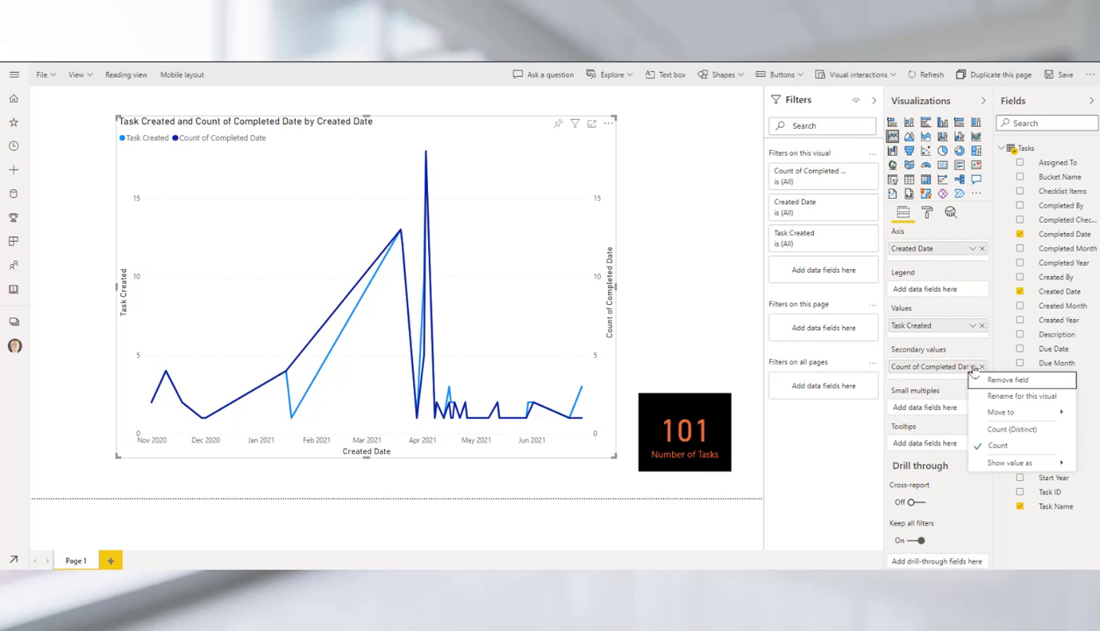
left_click(1020, 397)
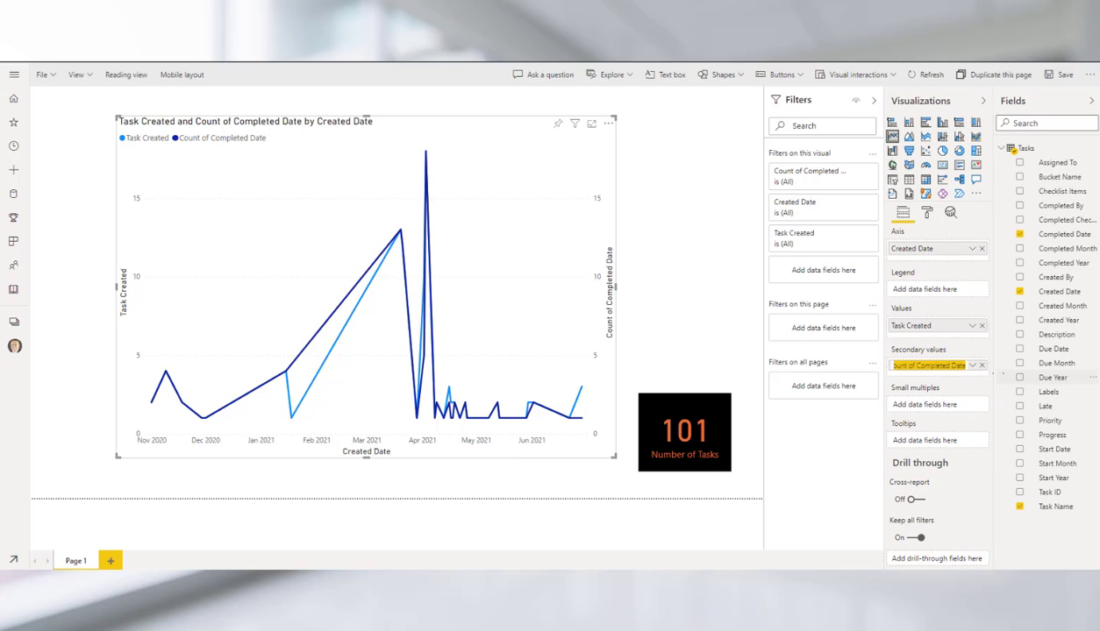
type("Task Completed")
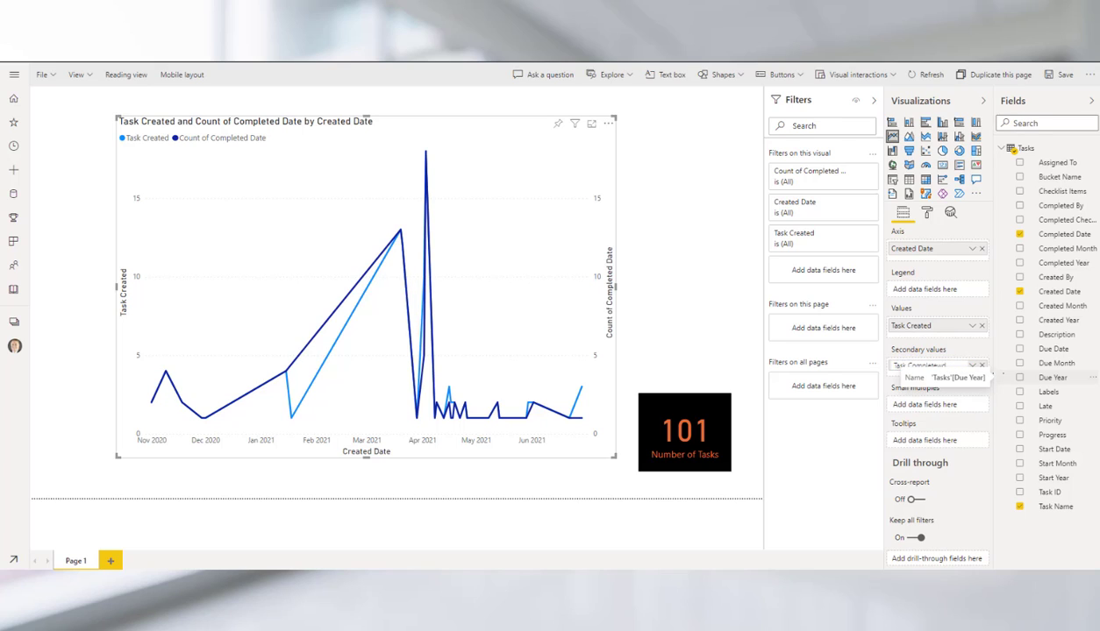
key("Return")
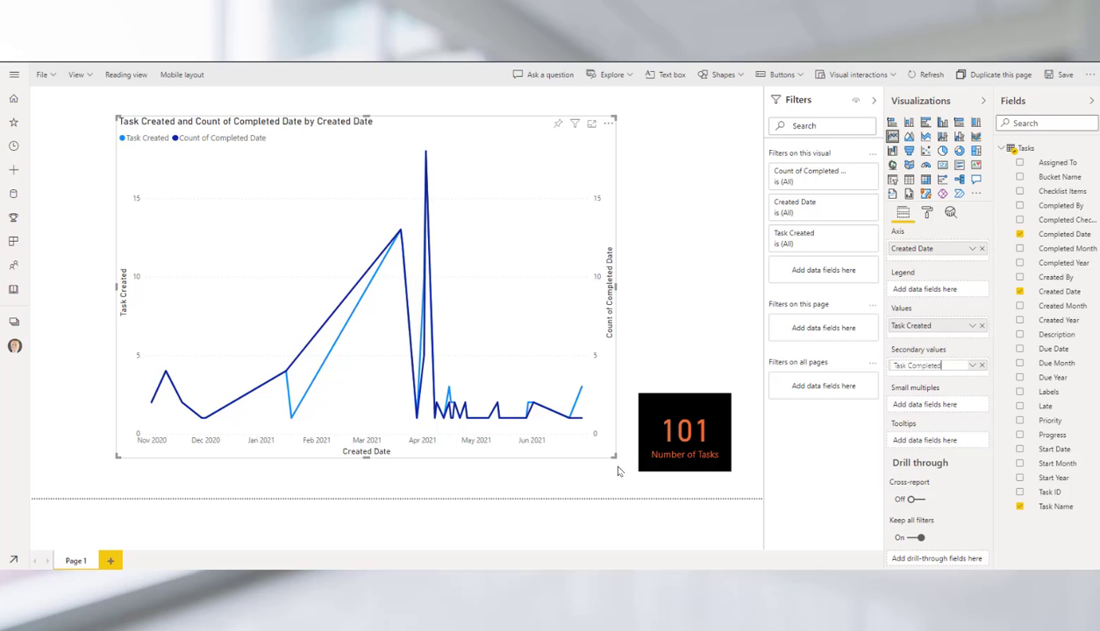
left_click(697, 289)
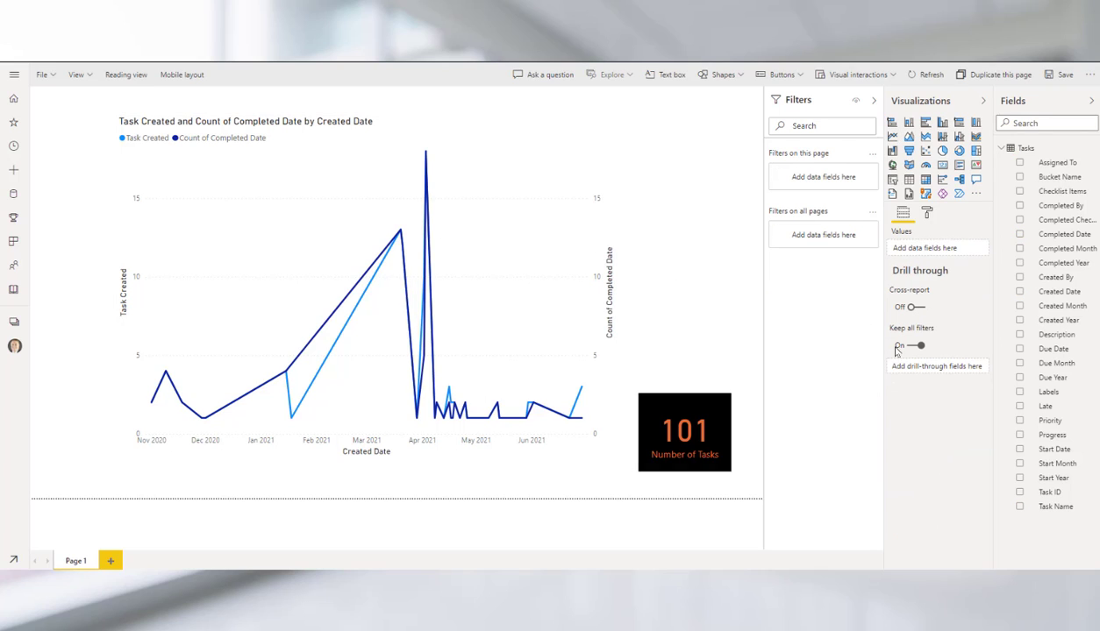
Step: Reselect the line chart and rename its secondary count of Completed Date field to Task Created
left_click(359, 211)
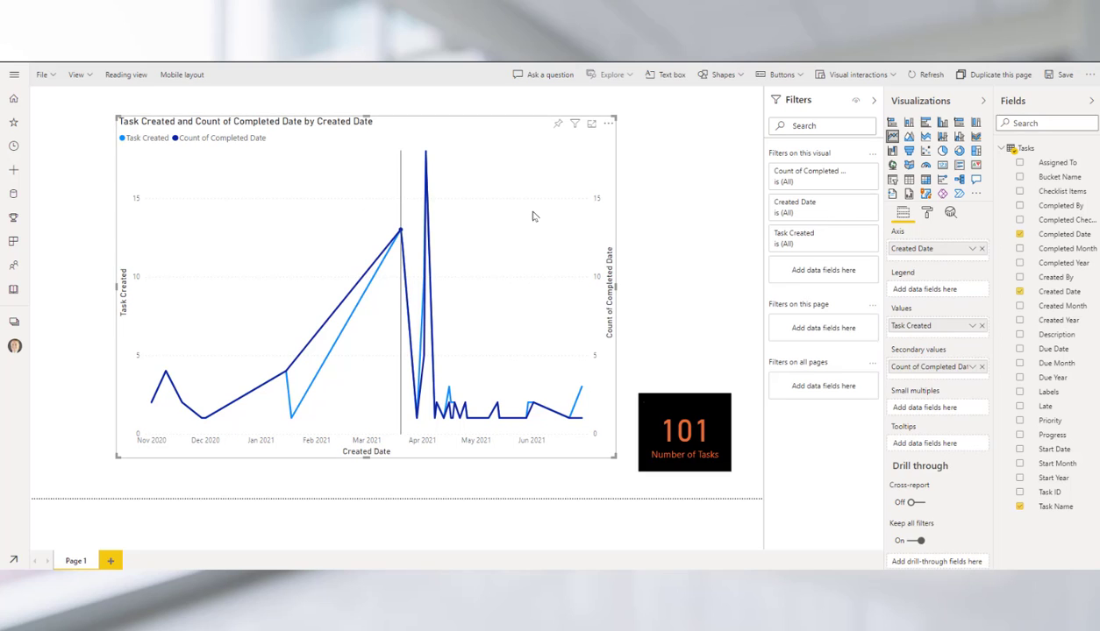
right_click(951, 357)
left_click(949, 391)
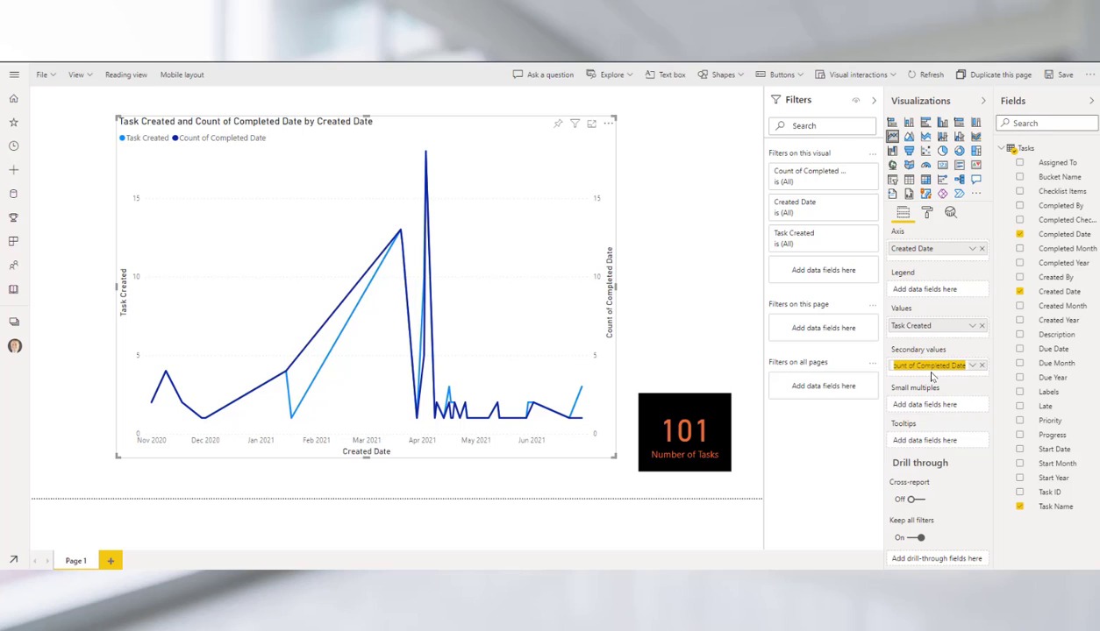
type("Task Created")
key("Return")
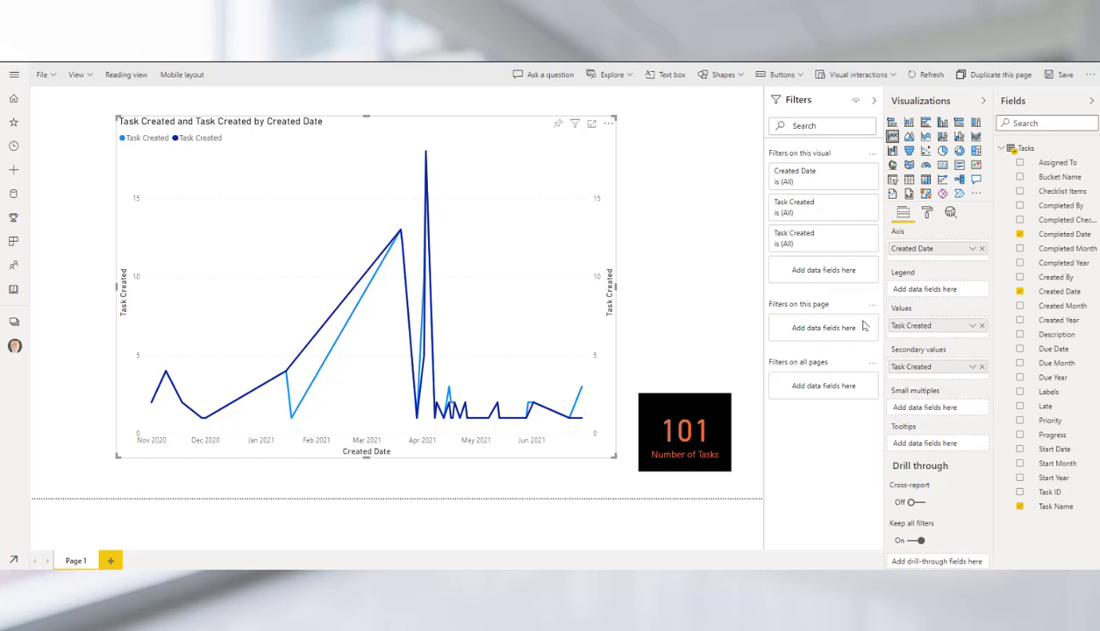
Step: Correct the name of the line chart's secondary values field to Task Completed
right_click(945, 368)
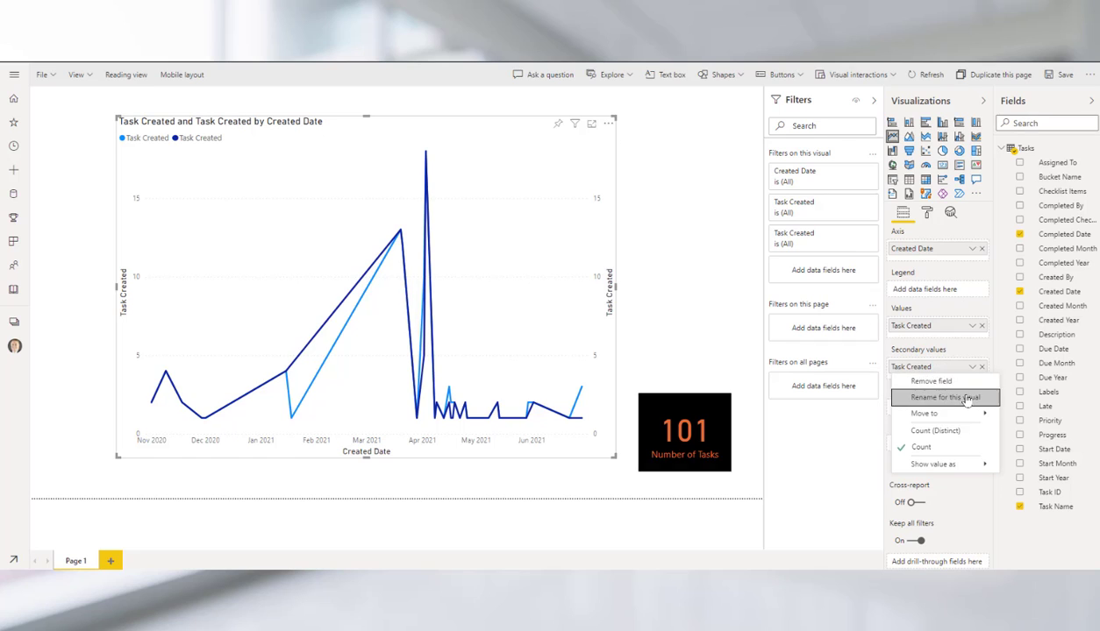
left_click(965, 398)
left_click(940, 365)
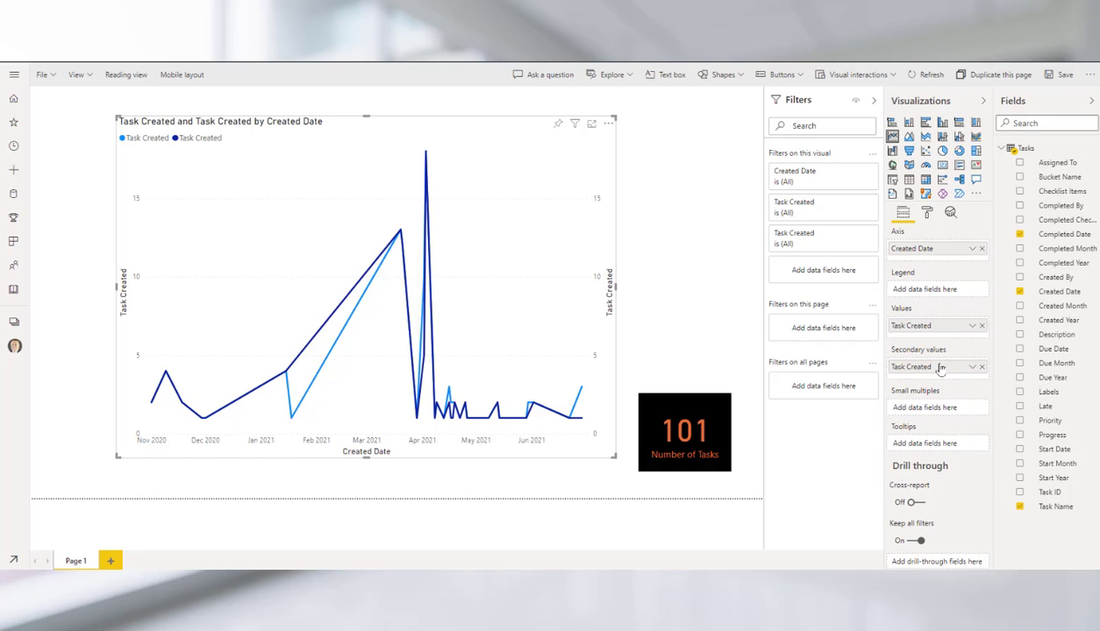
right_click(941, 366)
left_click(931, 396)
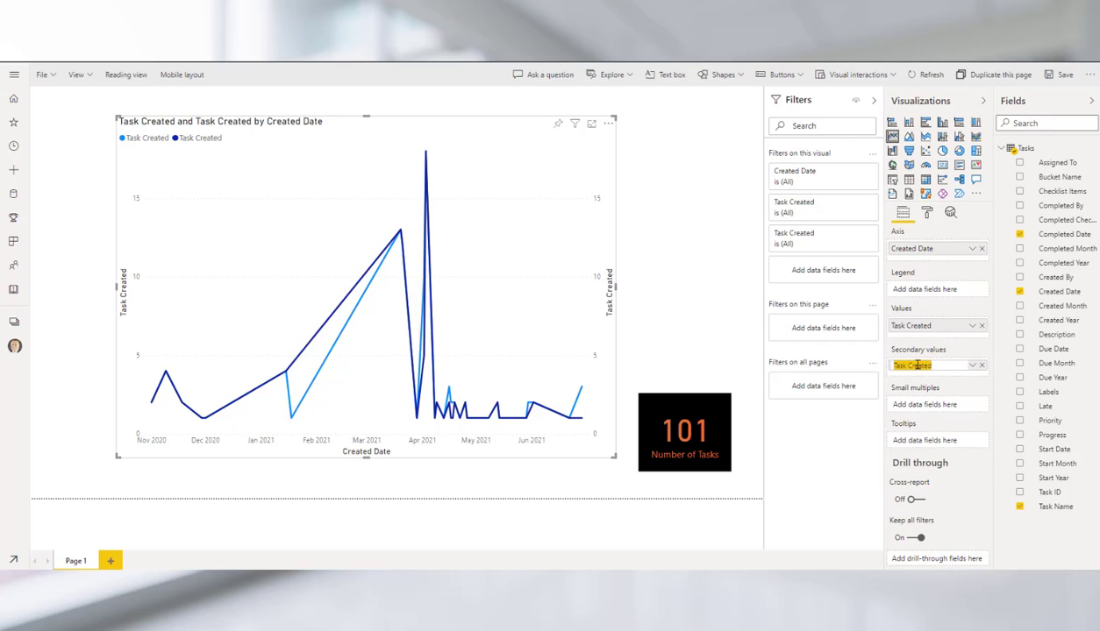
type("Task Compl")
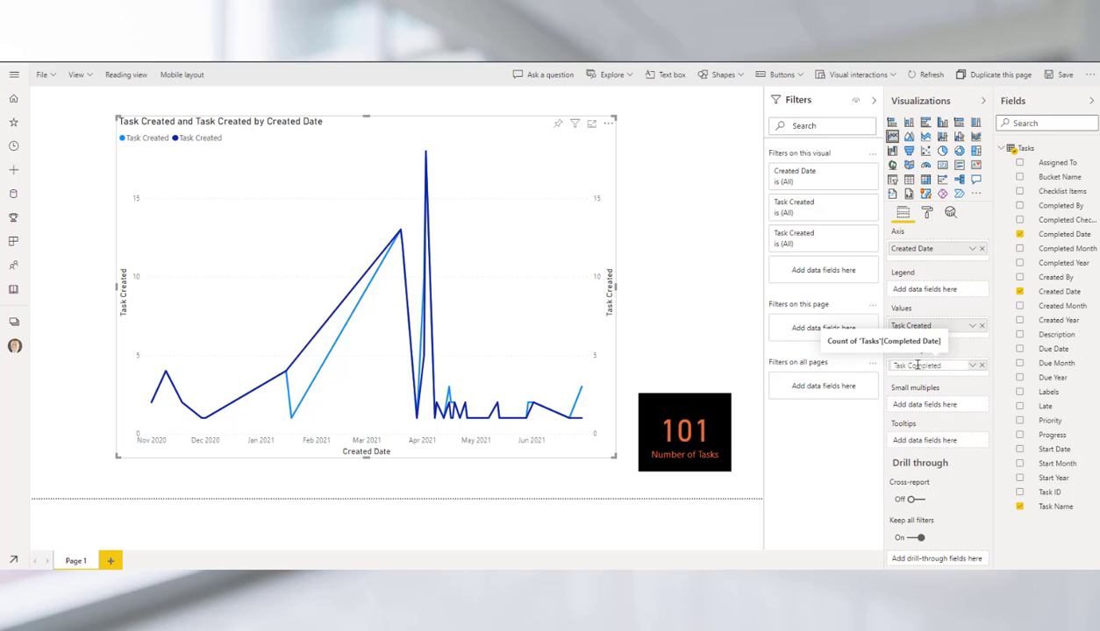
key("Return")
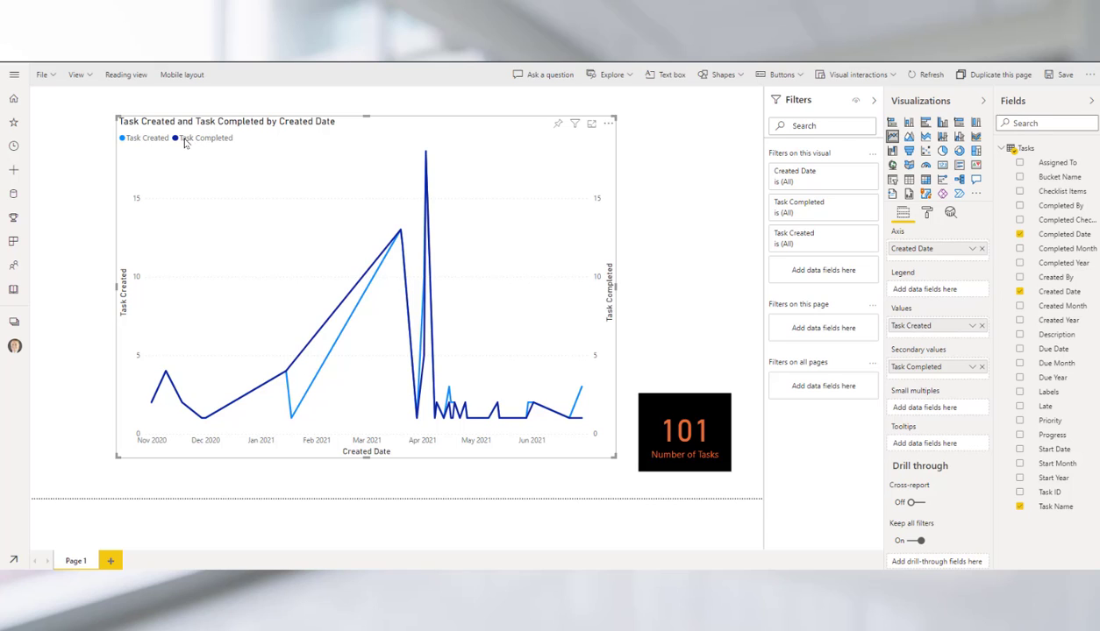
Step: Examine the line chart's formatting options for the Y axis, secondary Y axis and data labels
left_click(927, 213)
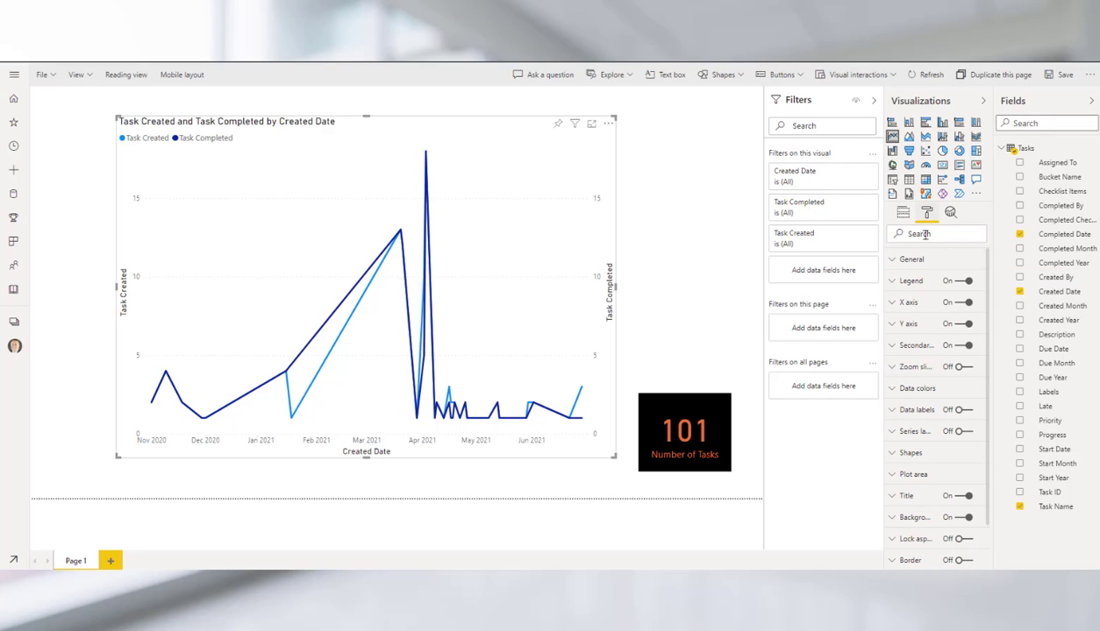
left_click(892, 324)
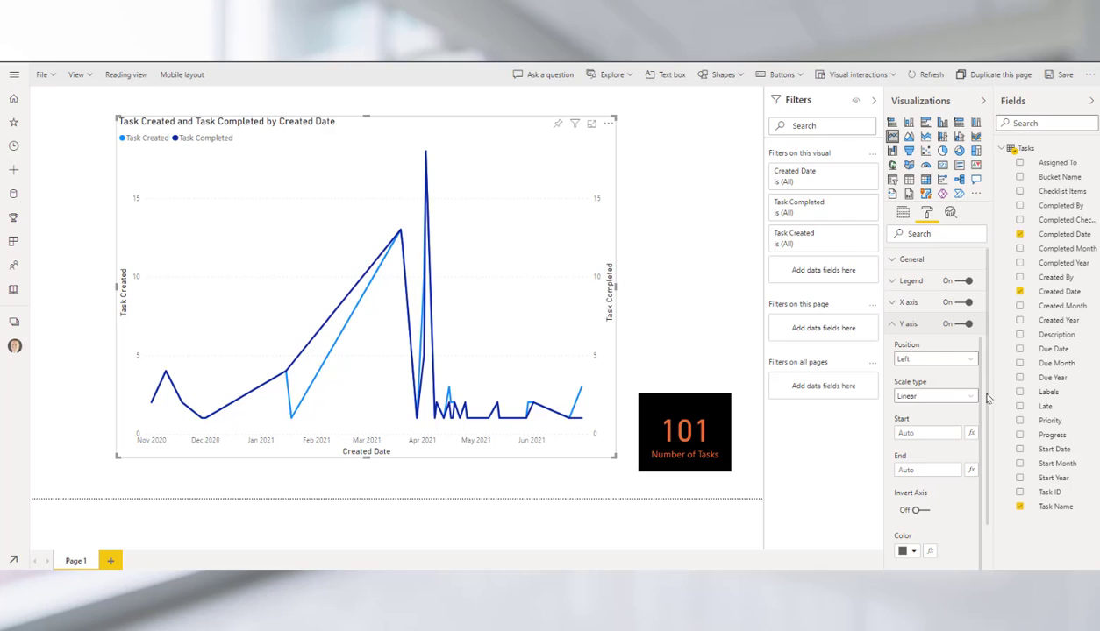
left_click(890, 325)
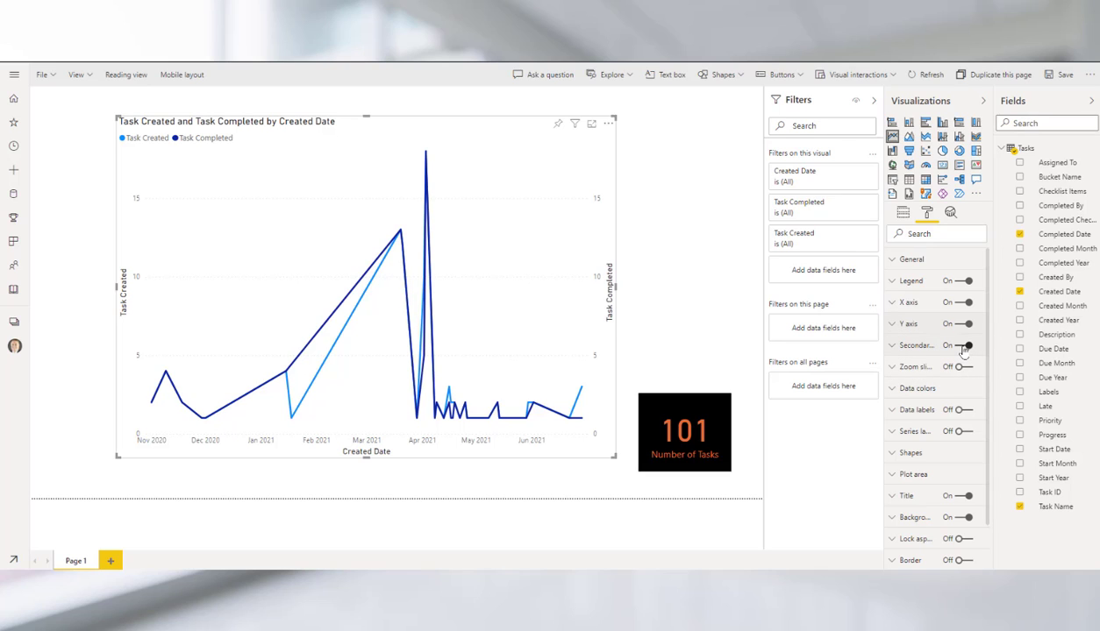
left_click(890, 345)
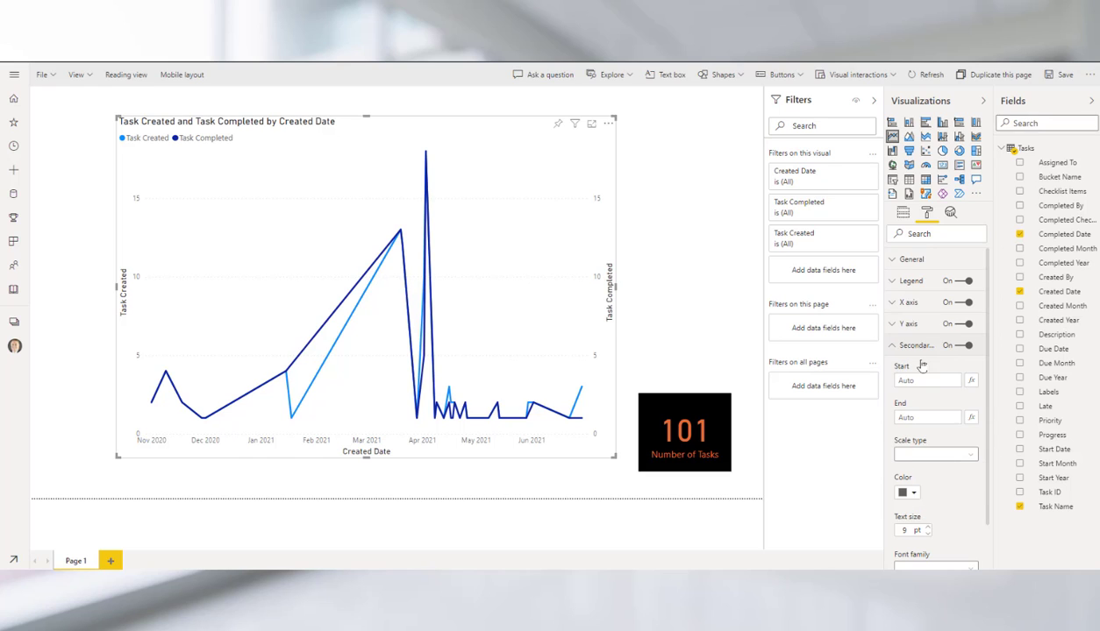
scroll(938, 456, "down", 2)
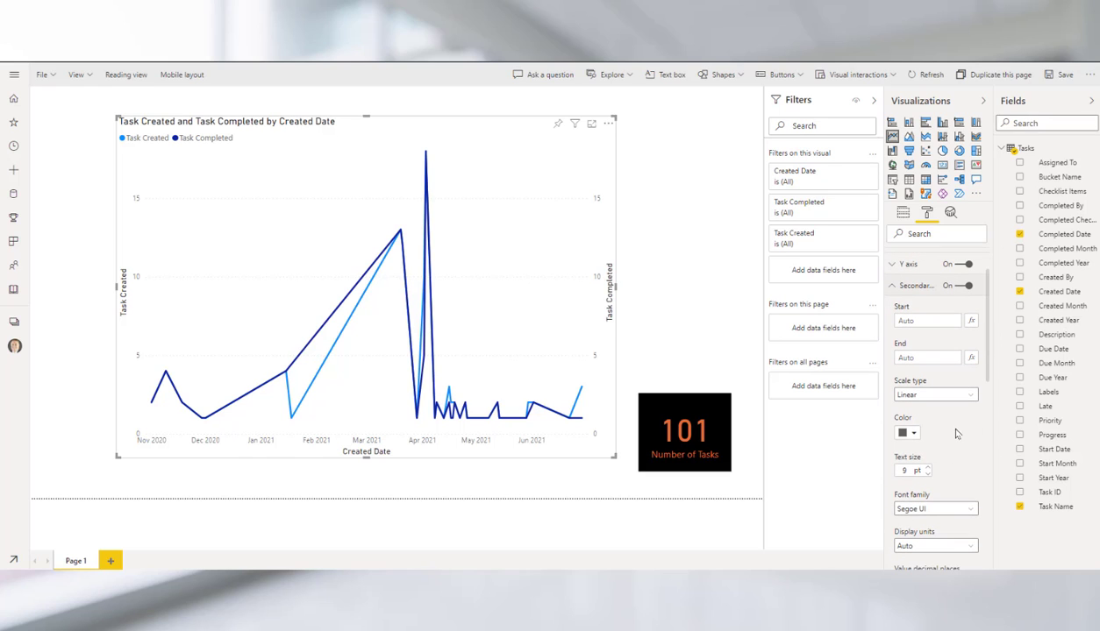
scroll(957, 434, "down", 5)
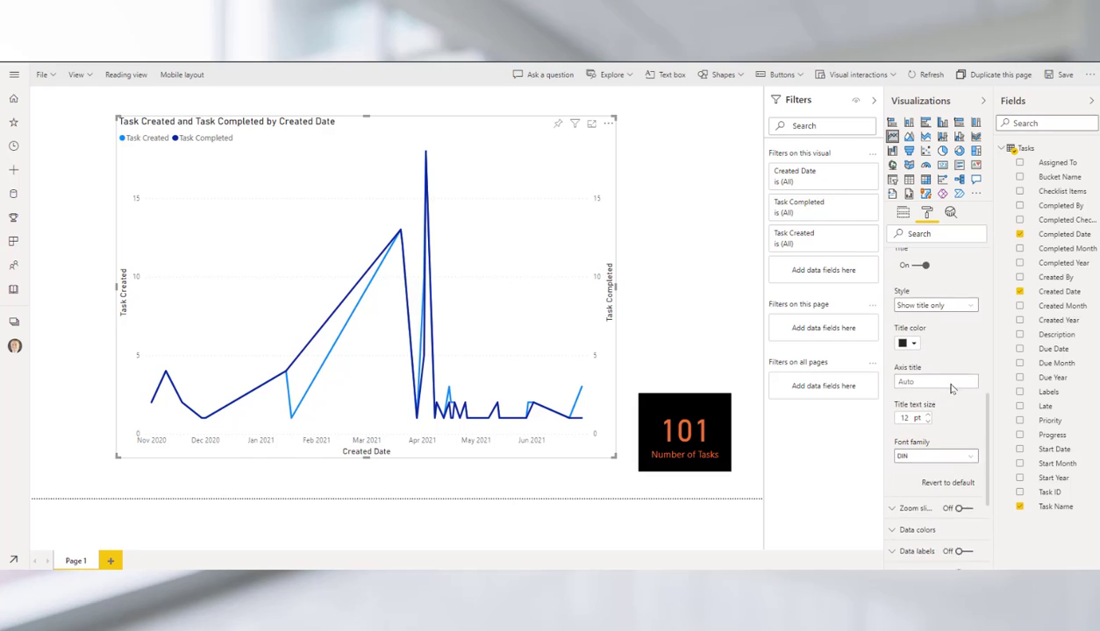
scroll(951, 383, "down", 4)
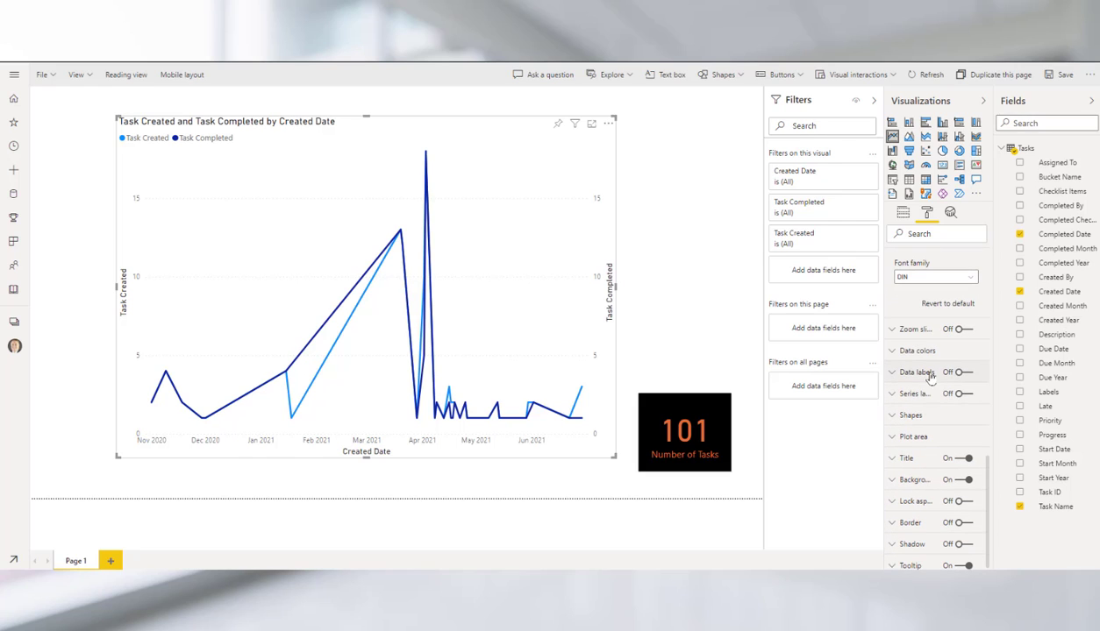
left_click(892, 373)
scroll(938, 360, "down", 3)
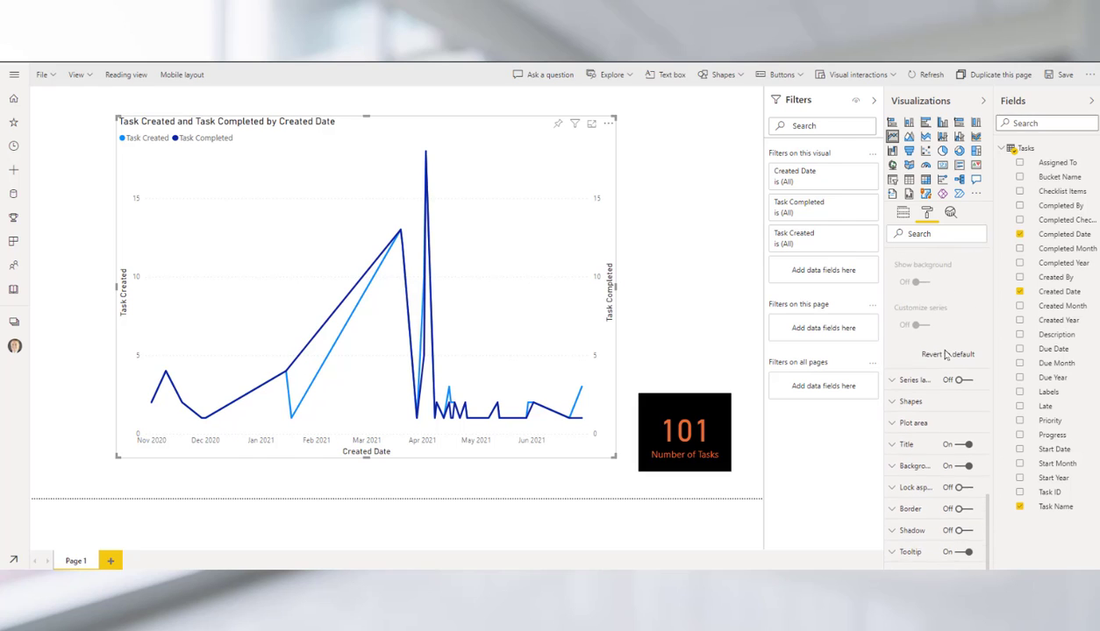
scroll(946, 354, "up", 1)
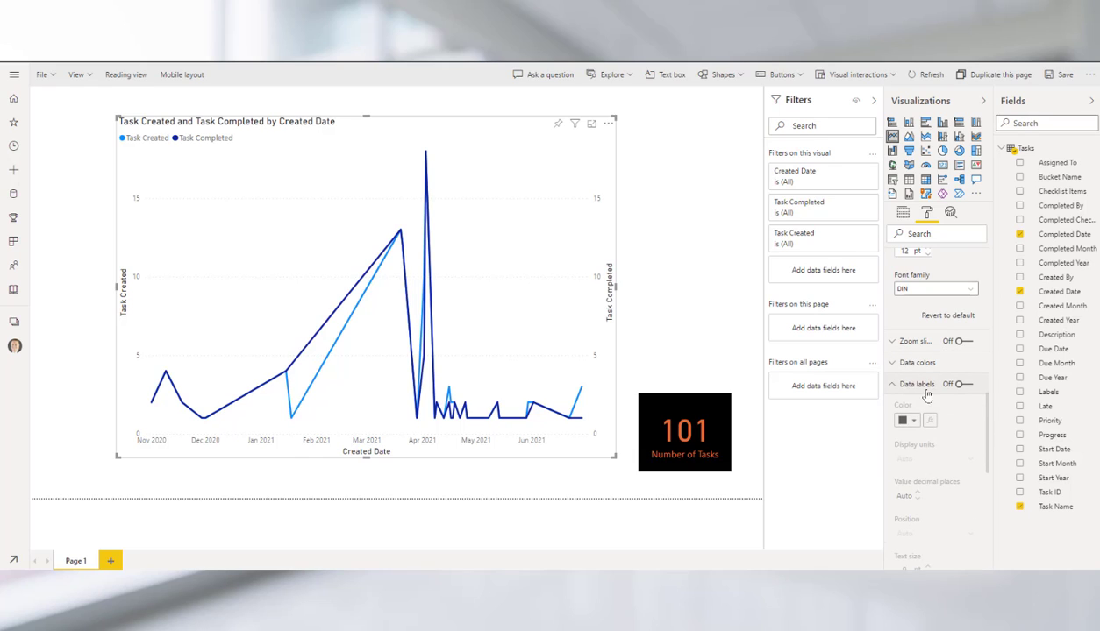
Step: Set the data color of the Task Created line to the custom green #0DEC79
left_click(894, 363)
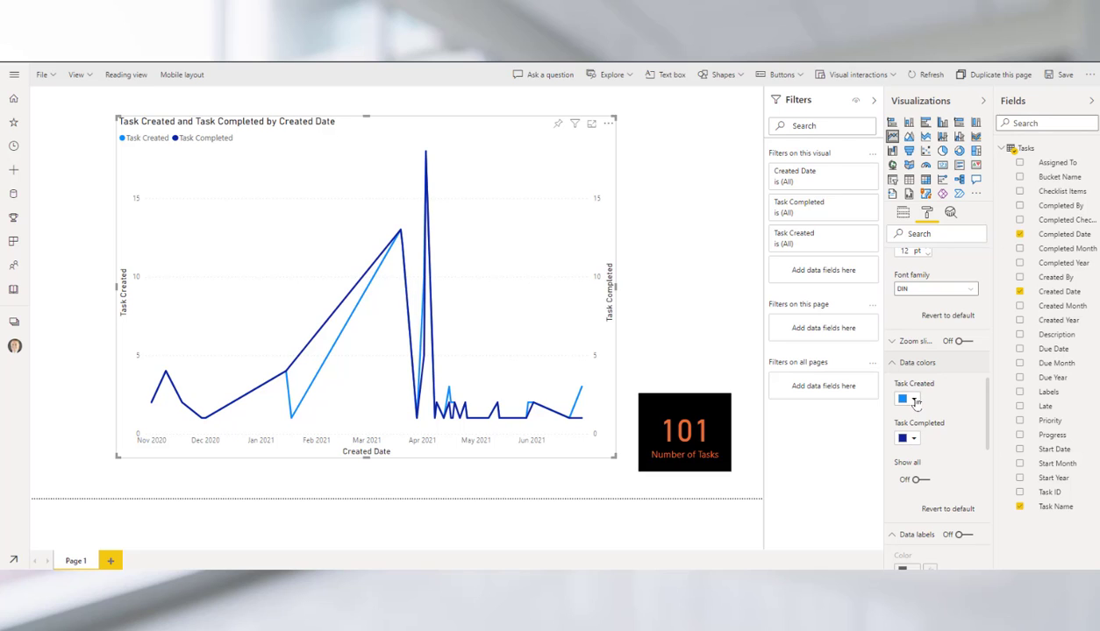
left_click(914, 401)
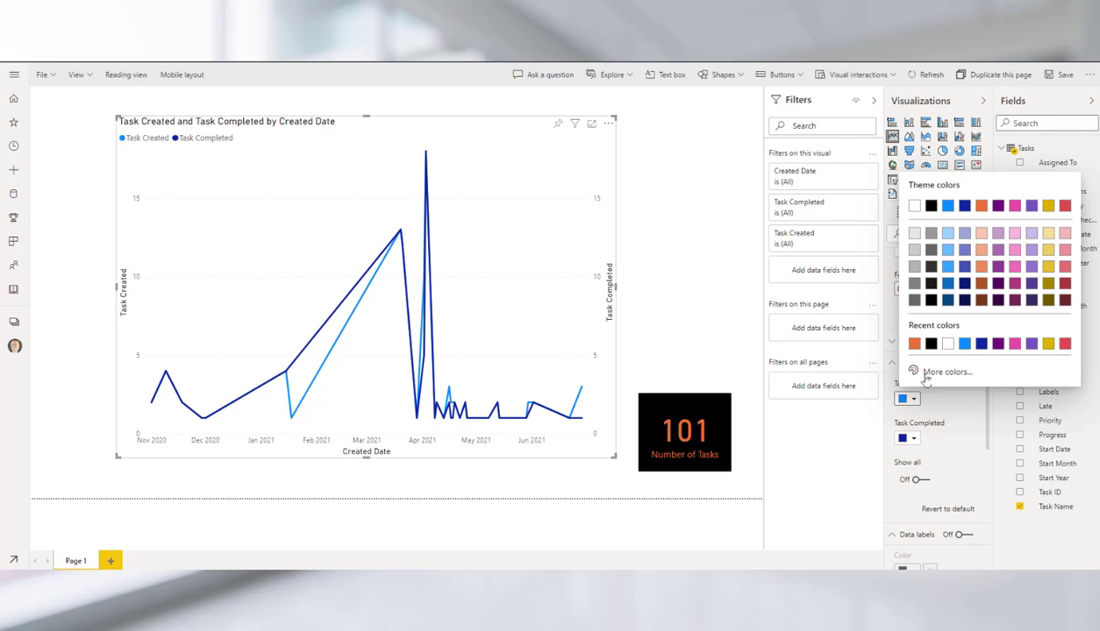
left_click(914, 371)
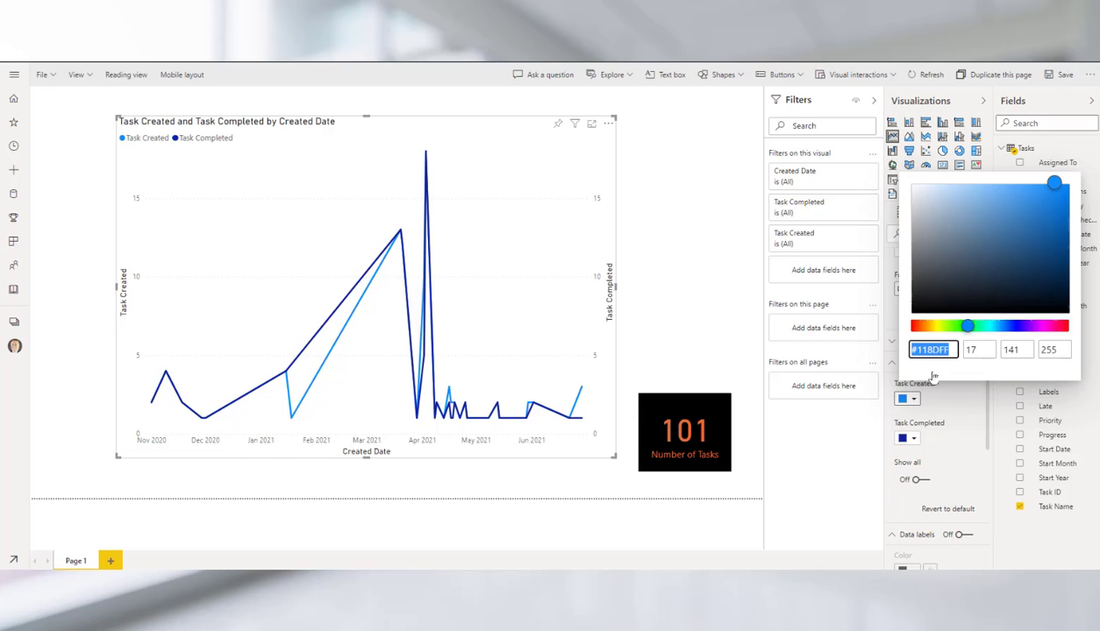
left_click(975, 326)
left_click(1057, 195)
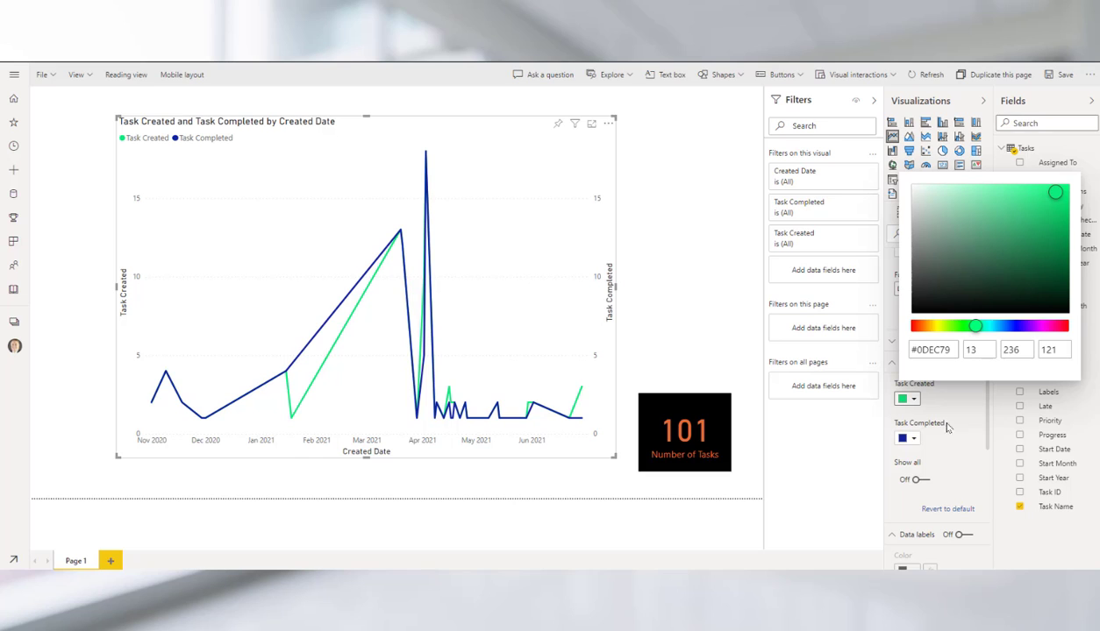
Step: Set the data color of the Task Completed line to the bright blue theme color and deselect the chart
left_click(914, 440)
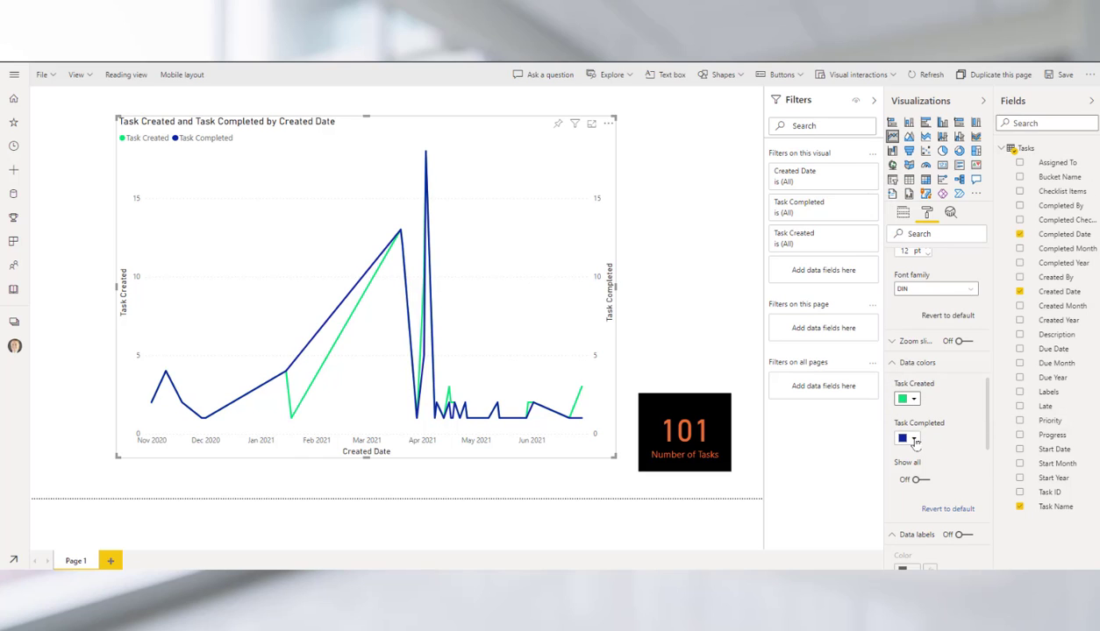
left_click(914, 440)
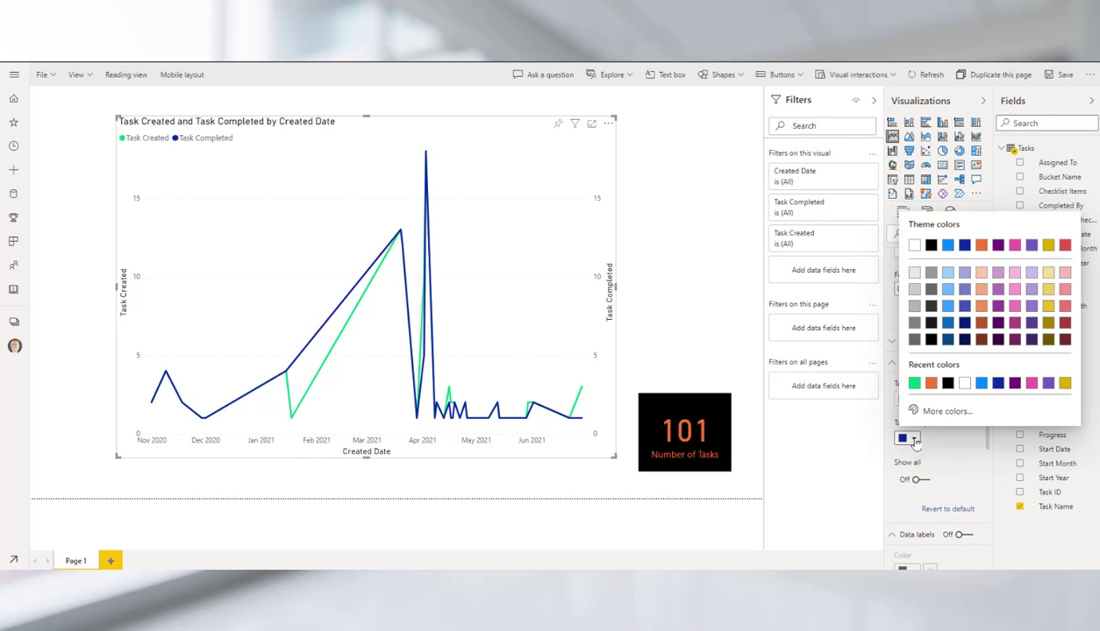
left_click(947, 246)
left_click(723, 248)
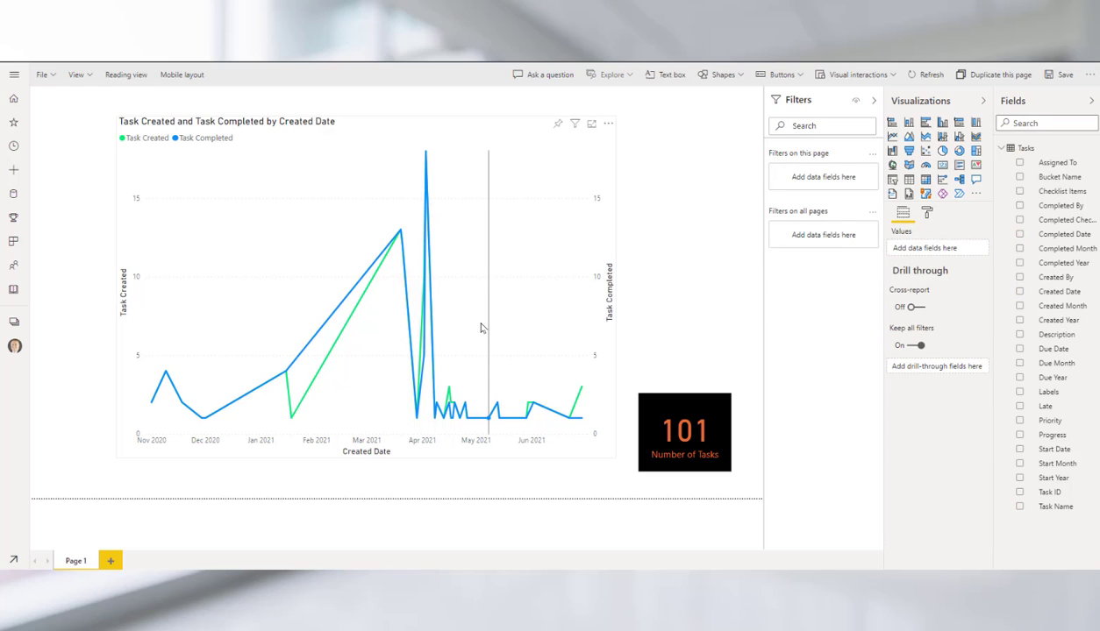
Step: Turn on the line chart's data labels, set their font family to Arial Black, and deselect the chart
left_click(489, 128)
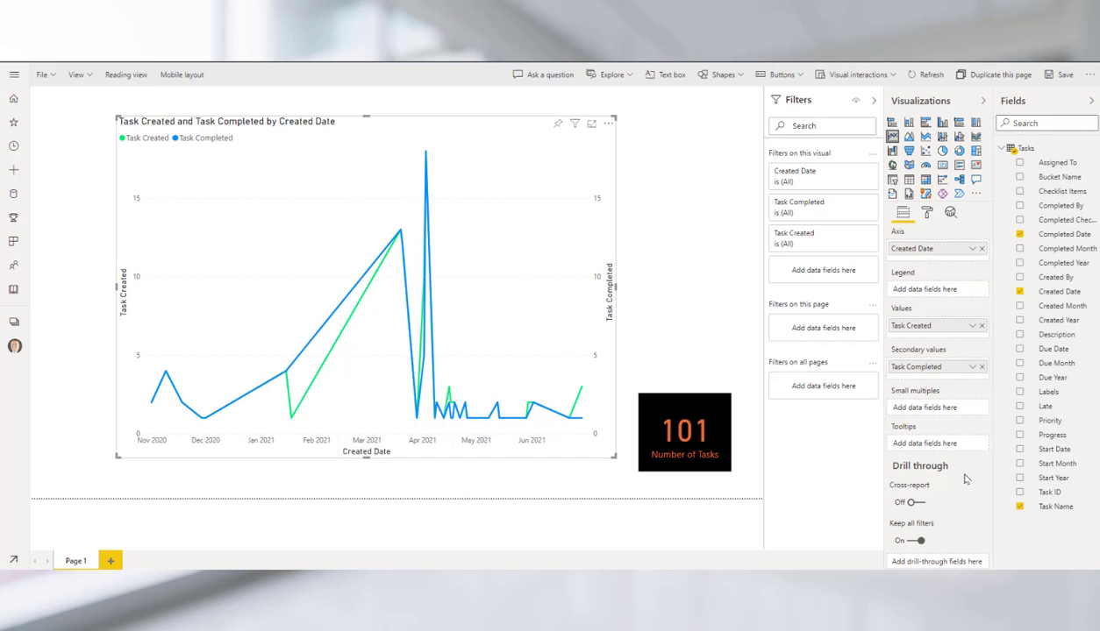
left_click(926, 213)
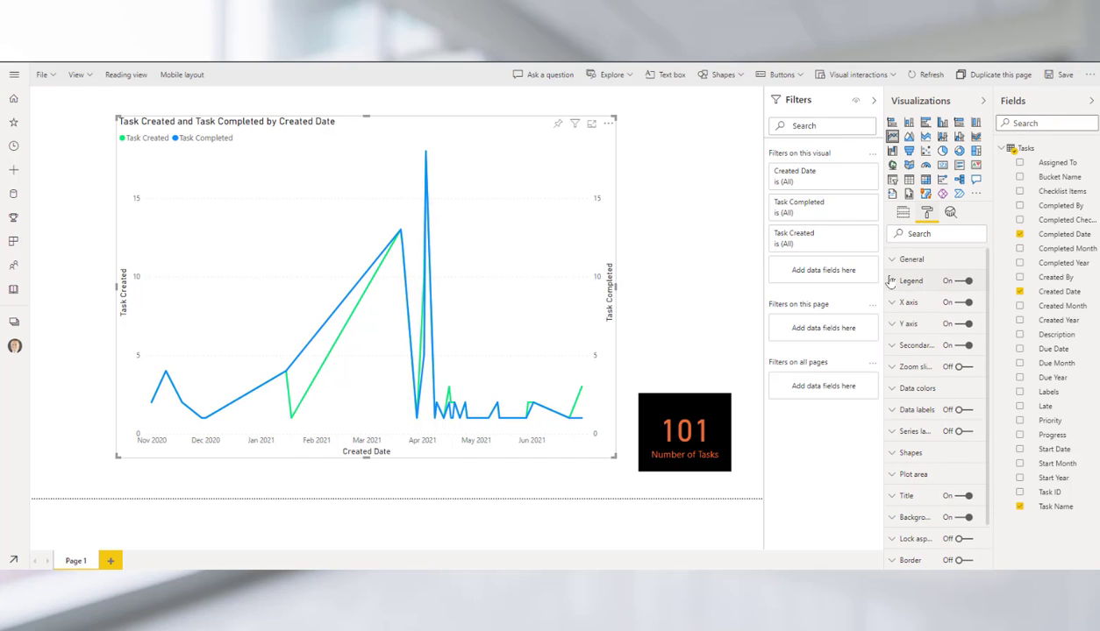
left_click(891, 411)
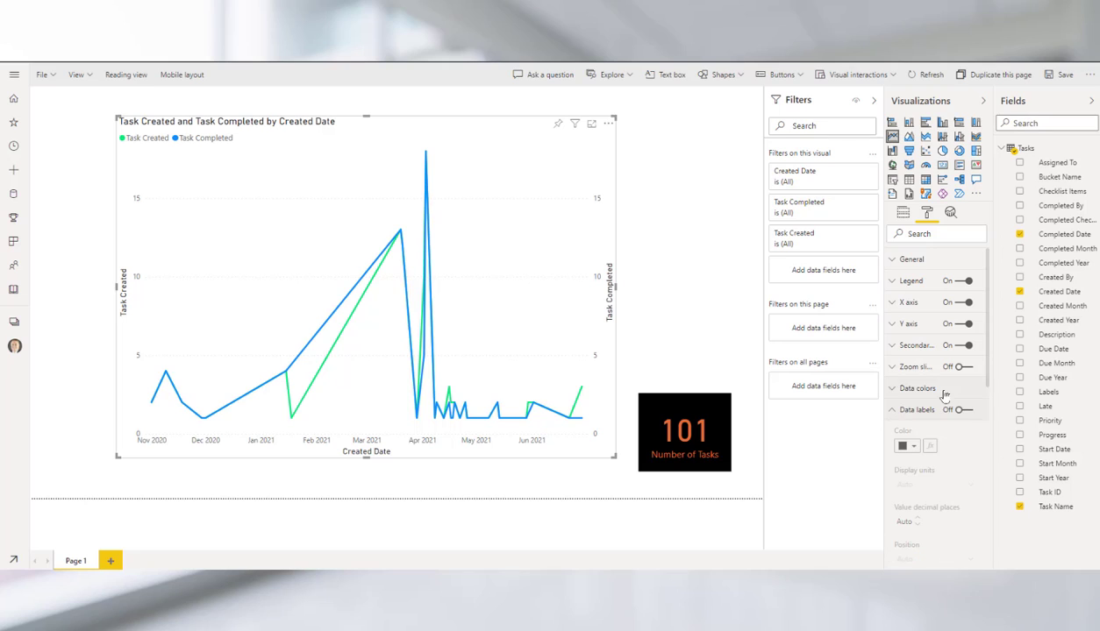
left_click(961, 410)
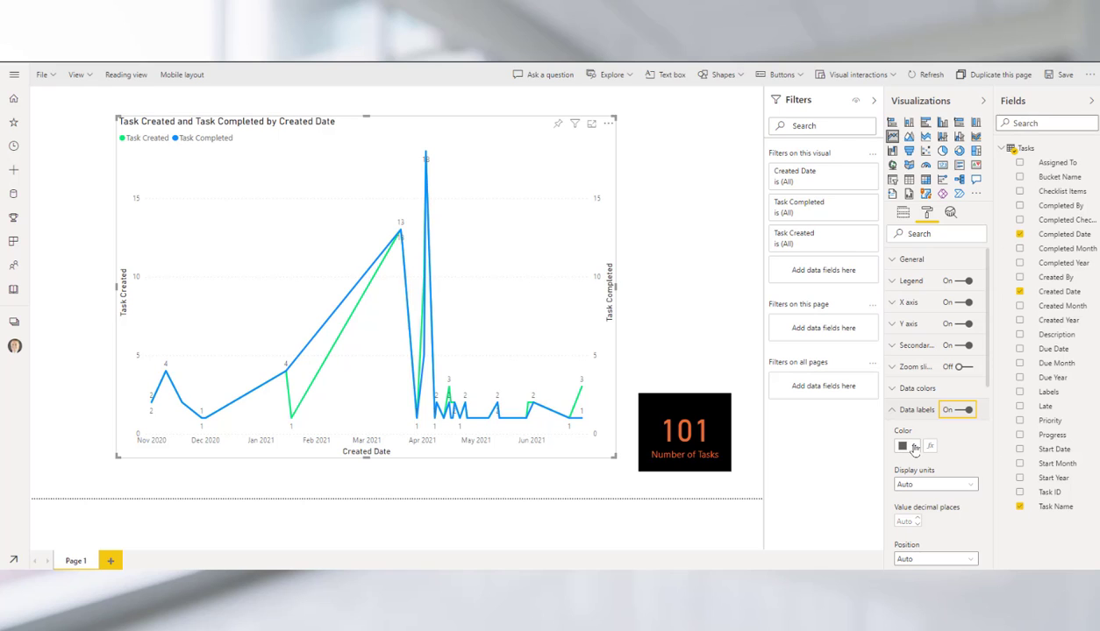
scroll(956, 412, "down", 5)
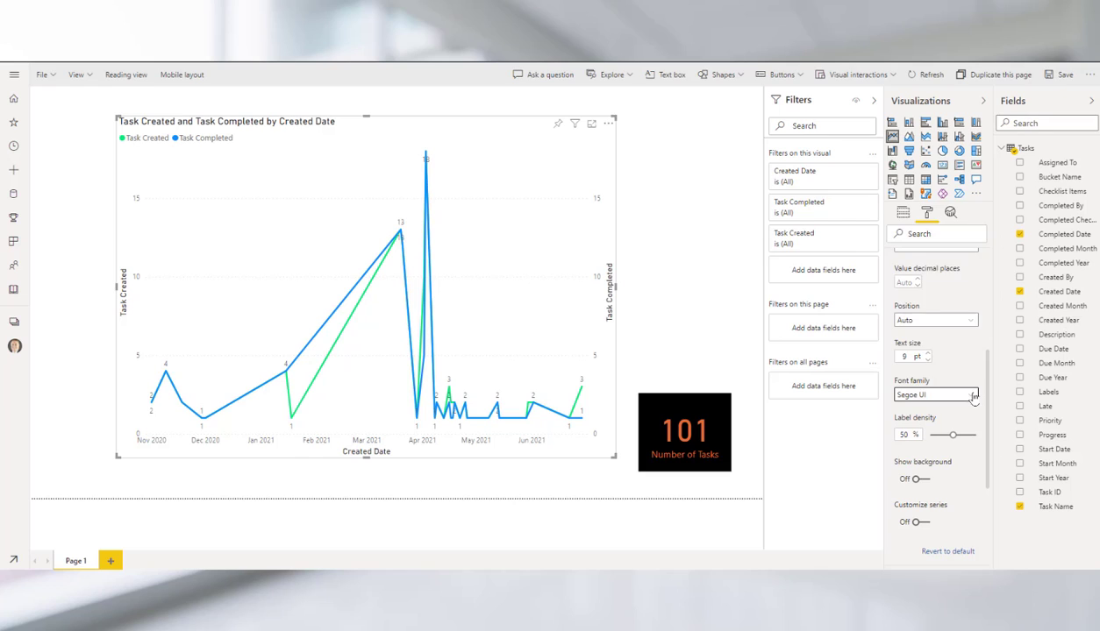
left_click(971, 395)
left_click(919, 230)
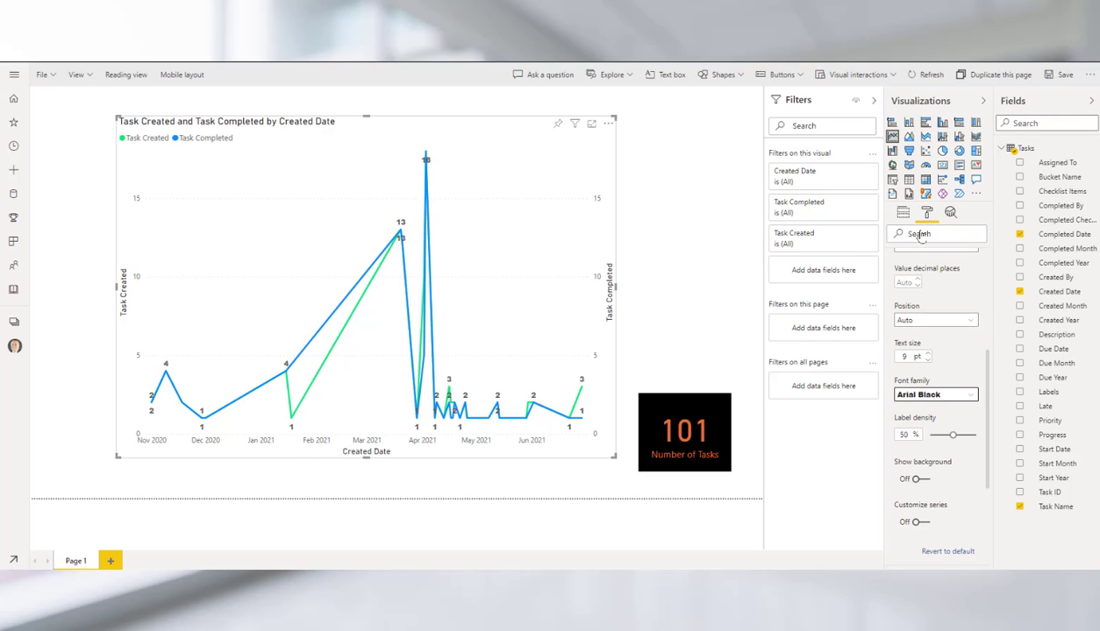
left_click(682, 232)
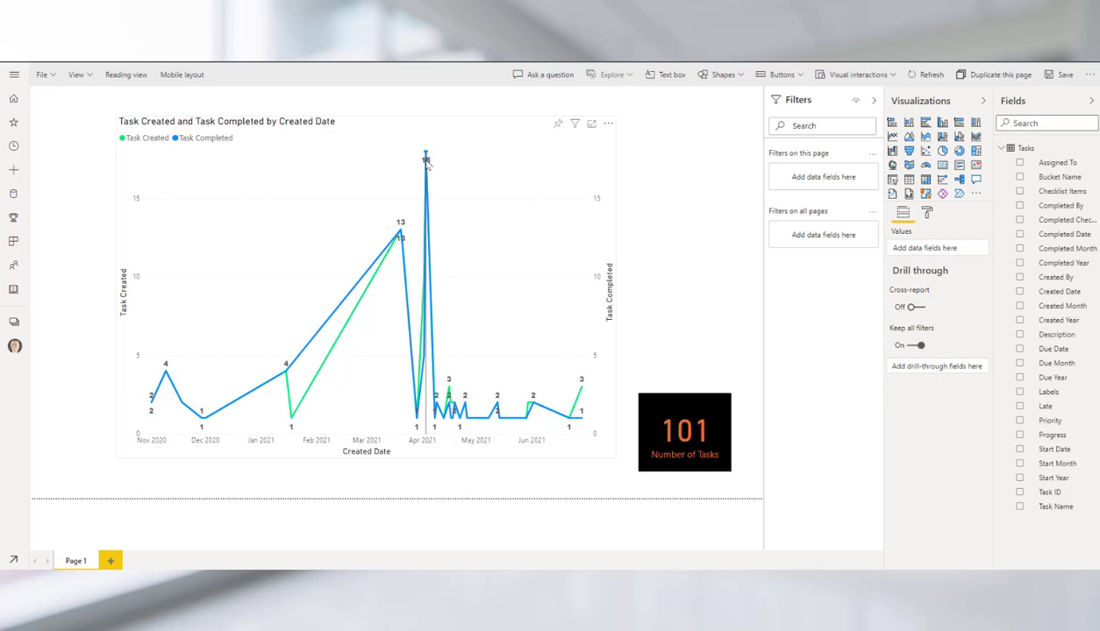
Step: Add a Q&A visual above the task count card and ask the suggested question "number of completed by"
mouse_move(426, 161)
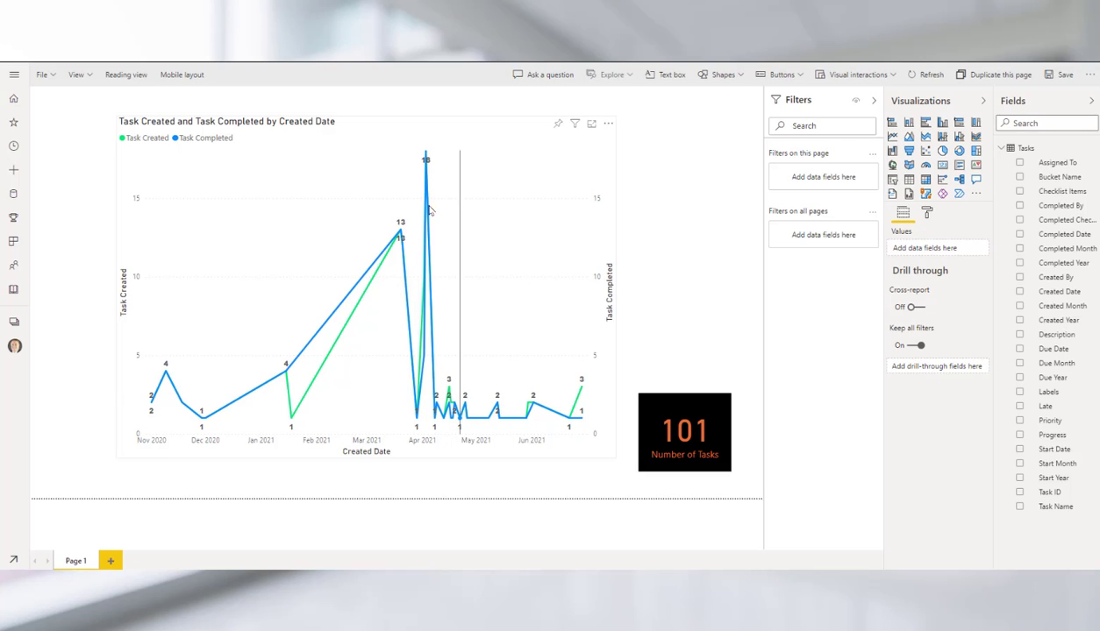
mouse_move(279, 430)
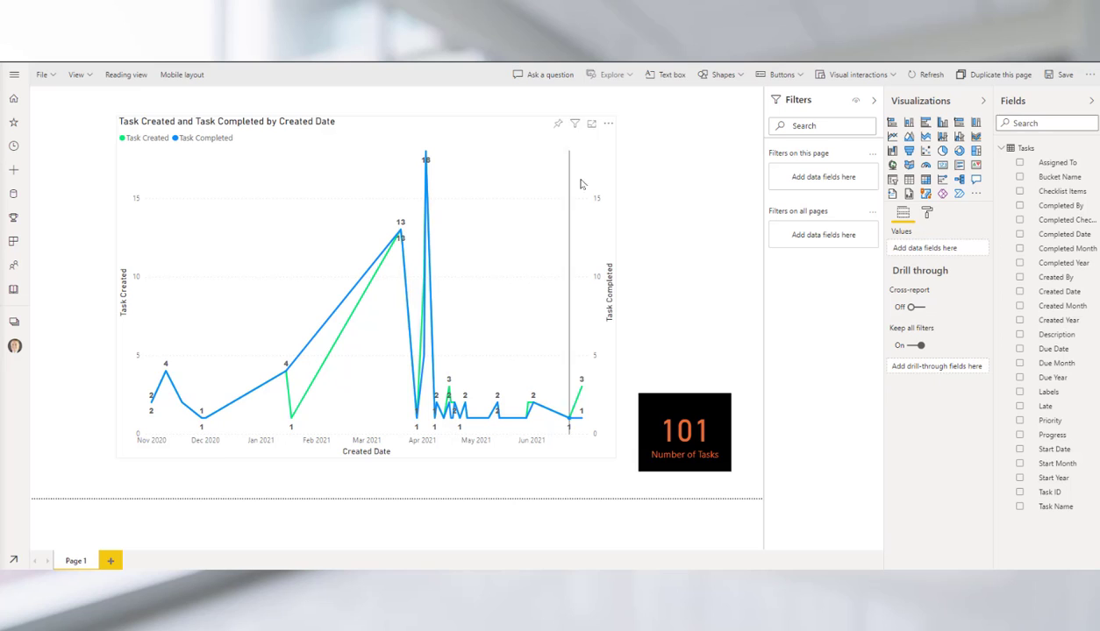
double_click(653, 167)
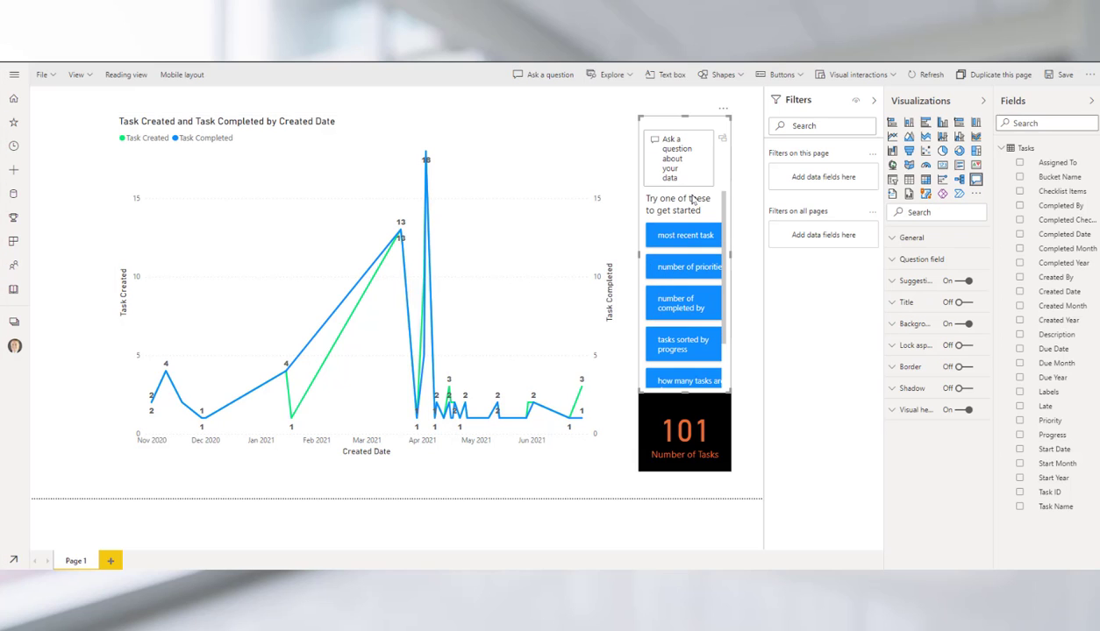
scroll(691, 235, "down", 2)
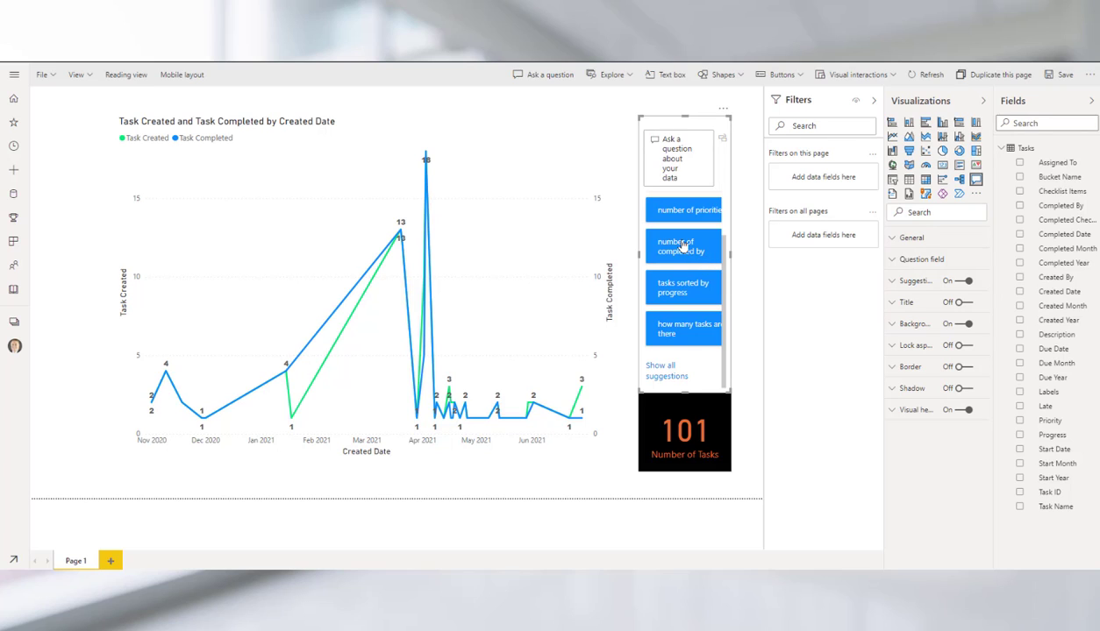
left_click(686, 249)
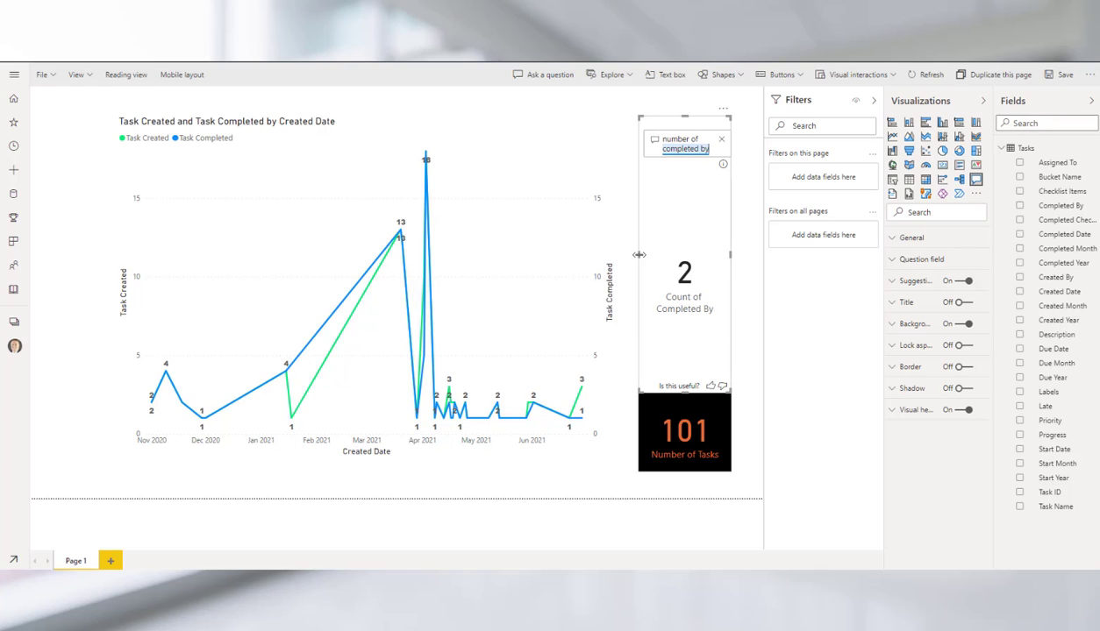
Step: Convert the Q&A result into a standard card and resize it to fit directly above the task count card
left_click_drag(638, 255, 523, 254)
left_click(721, 140)
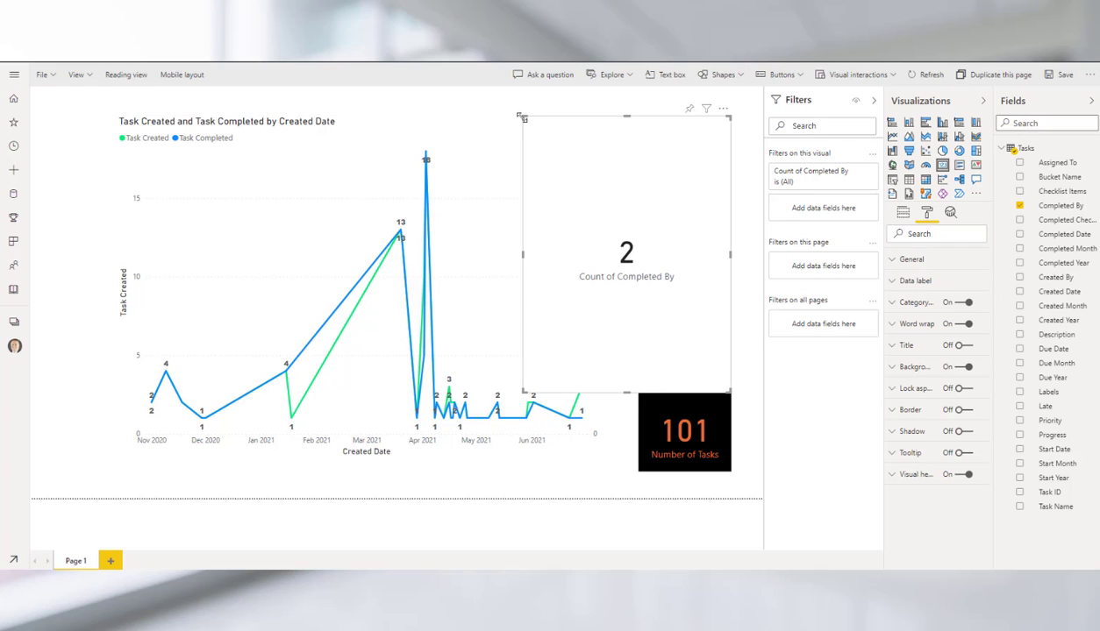
left_click_drag(520, 115, 688, 254)
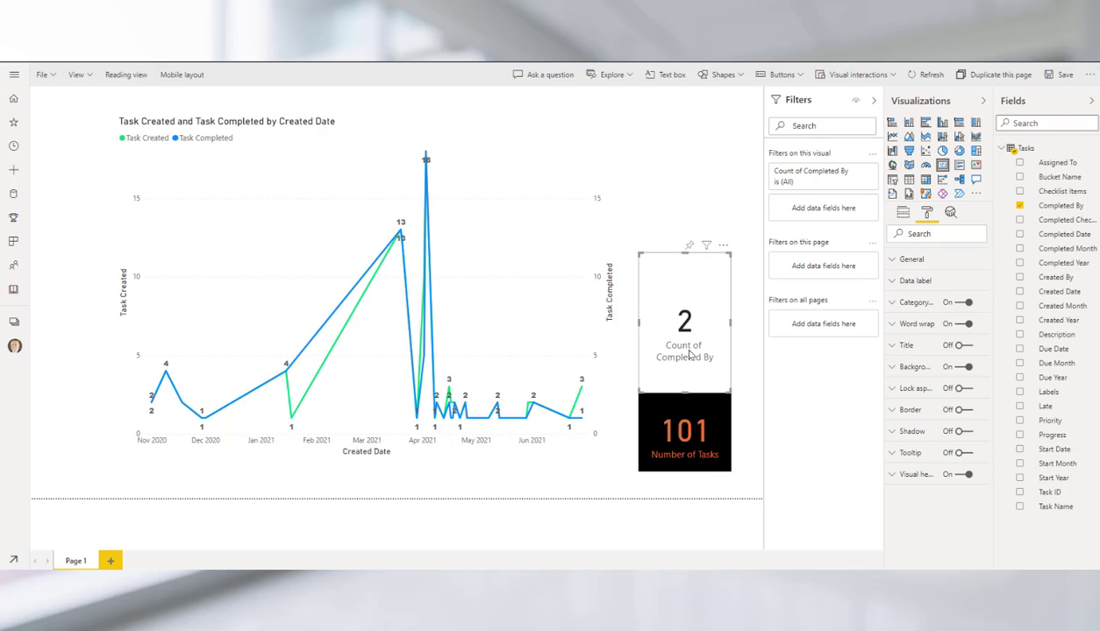
Step: Add Assigned To as a filter on the Completed By card, try filtering by individual assignees, and delete the card
left_click(796, 179)
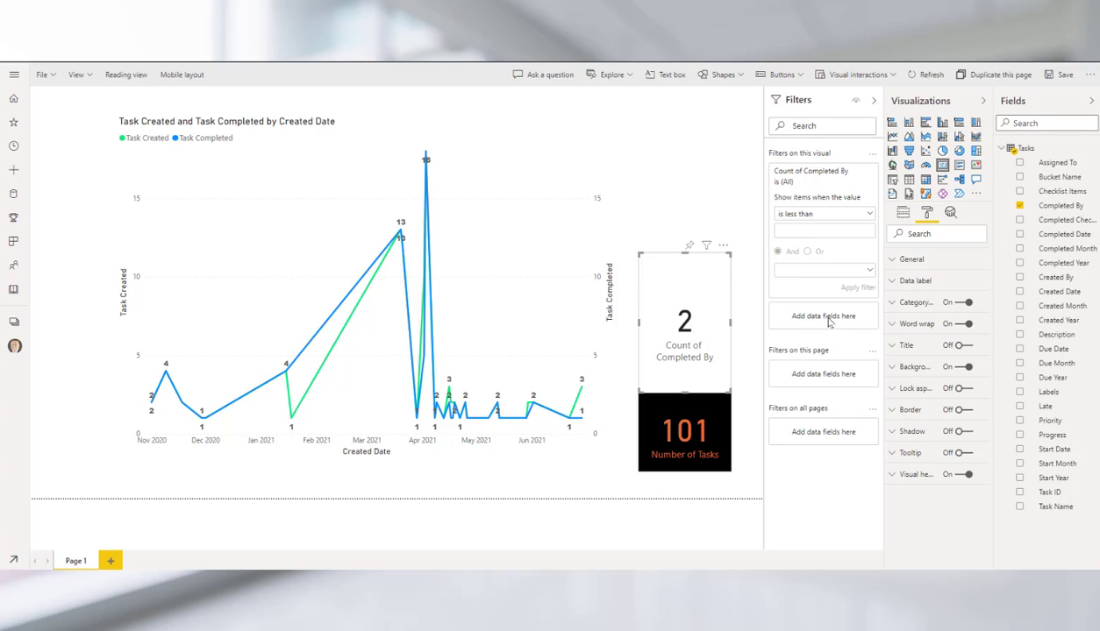
left_click_drag(1030, 164, 824, 322)
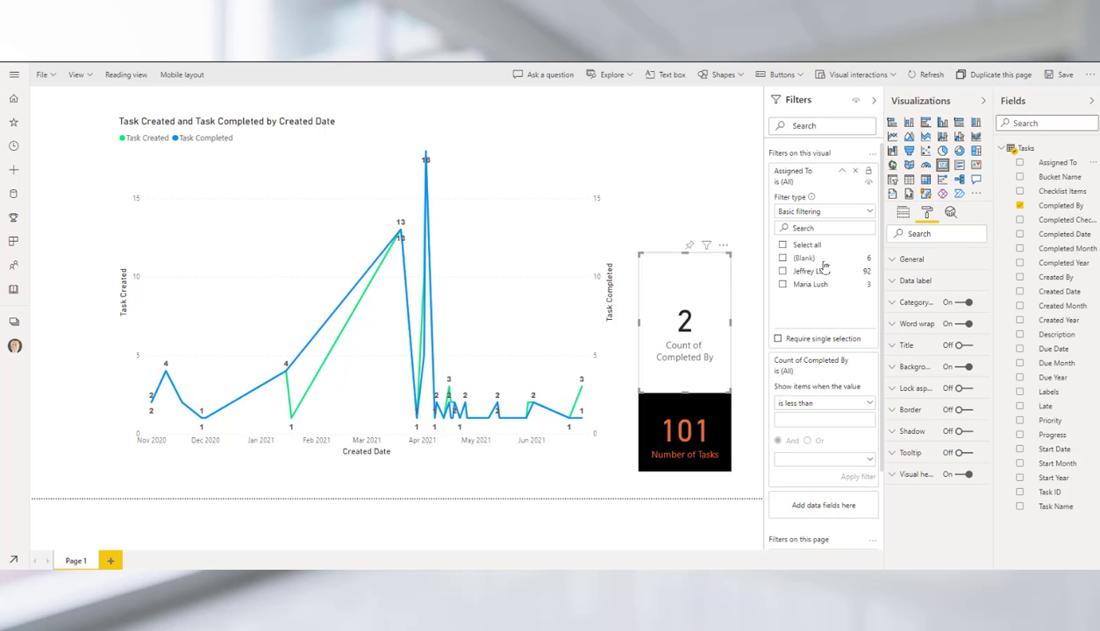
left_click(782, 271)
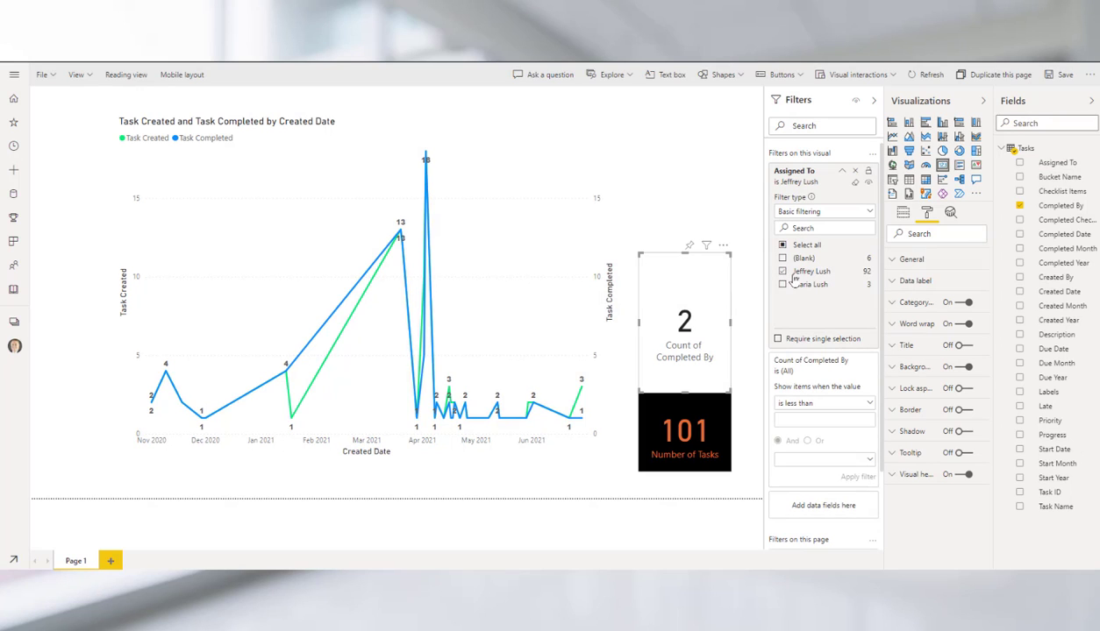
left_click(782, 271)
left_click(782, 284)
left_click(782, 284)
left_click(783, 271)
key("Delete")
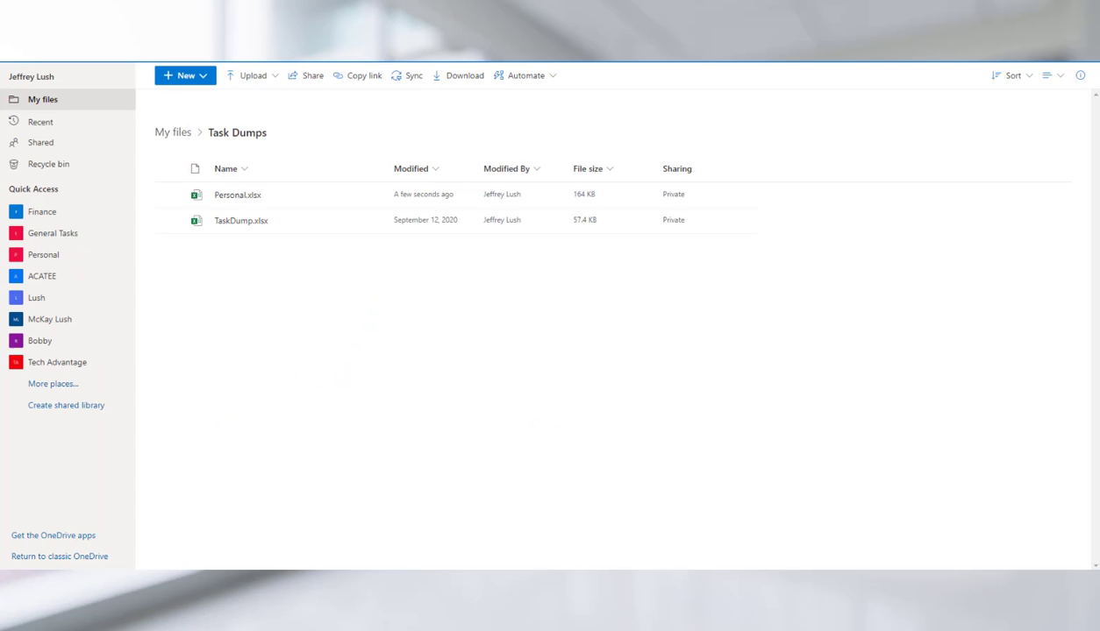
mouse_move(236, 197)
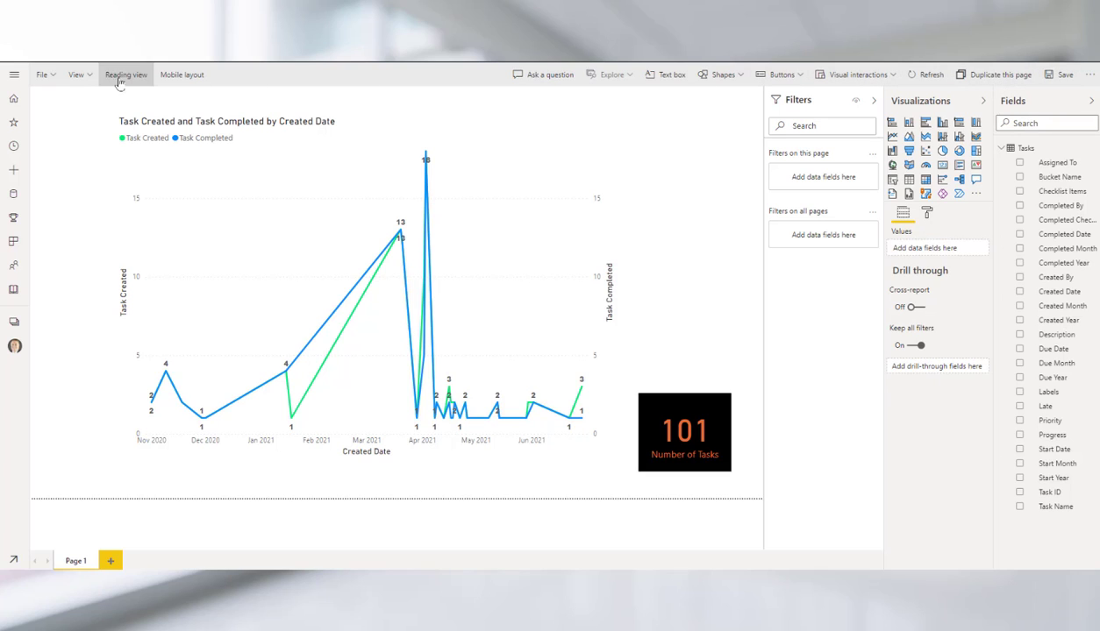
left_click(54, 77)
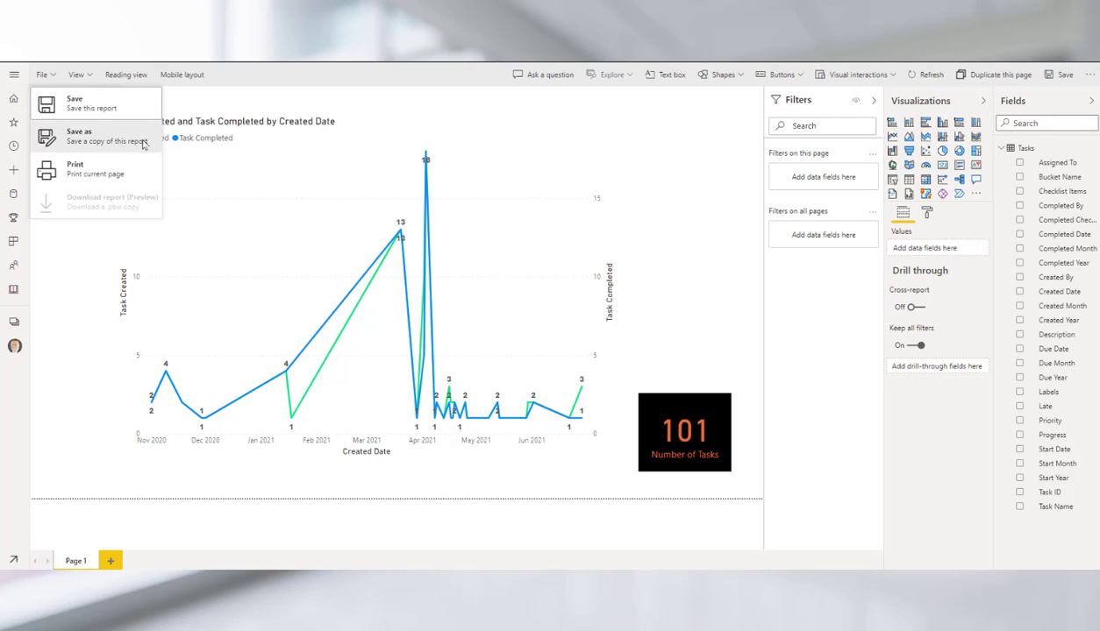
left_click(1091, 76)
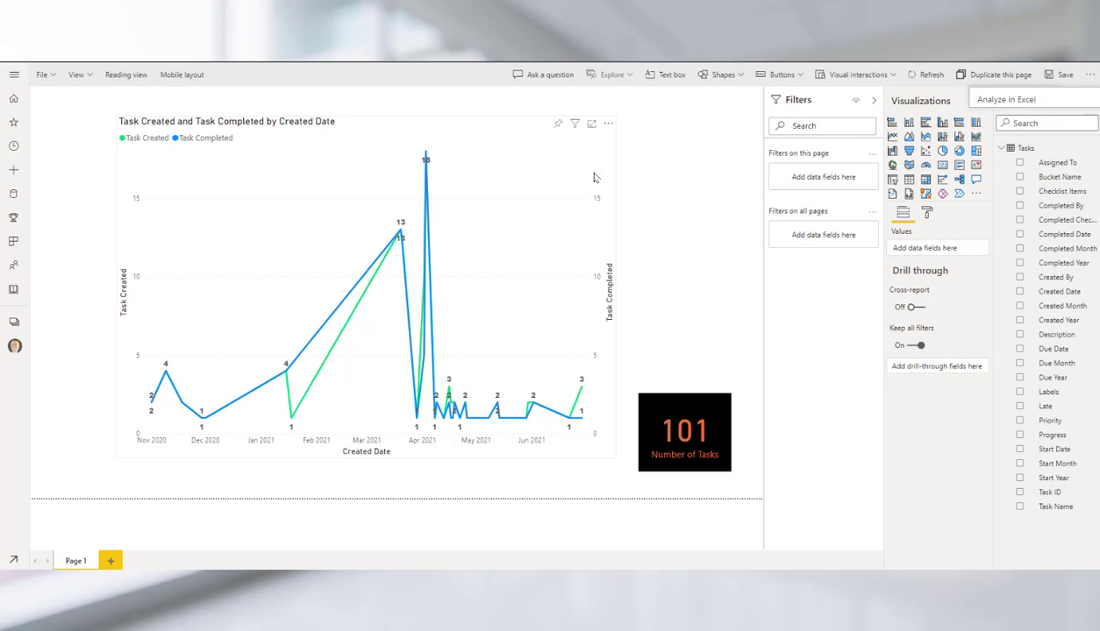
left_click(700, 134)
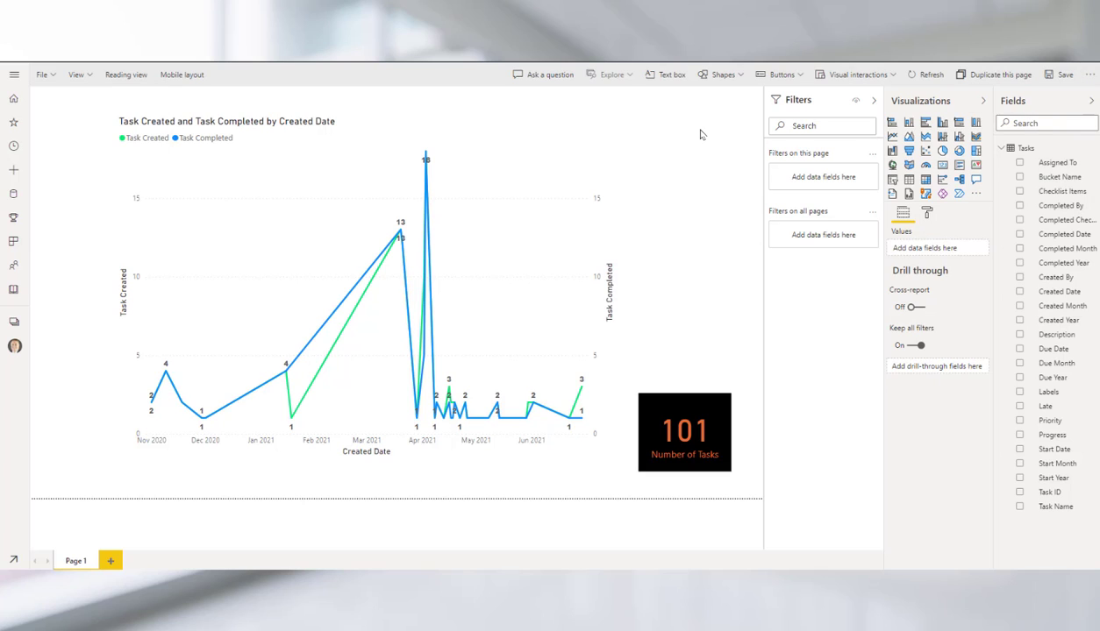